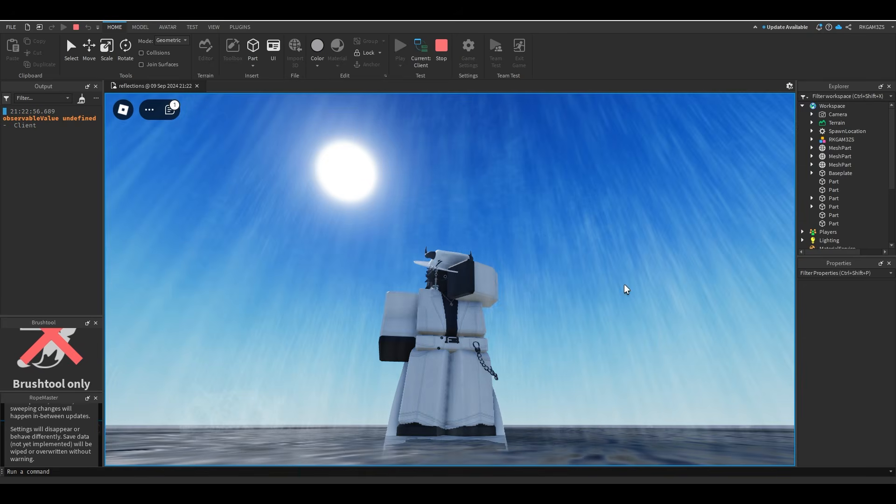
Look around the character and the reflective wet ground in the running playtest, and stop the playtest.
{"action": "right_click_drag", "start_coordinate": [605, 293], "coordinate": [606, 297]}
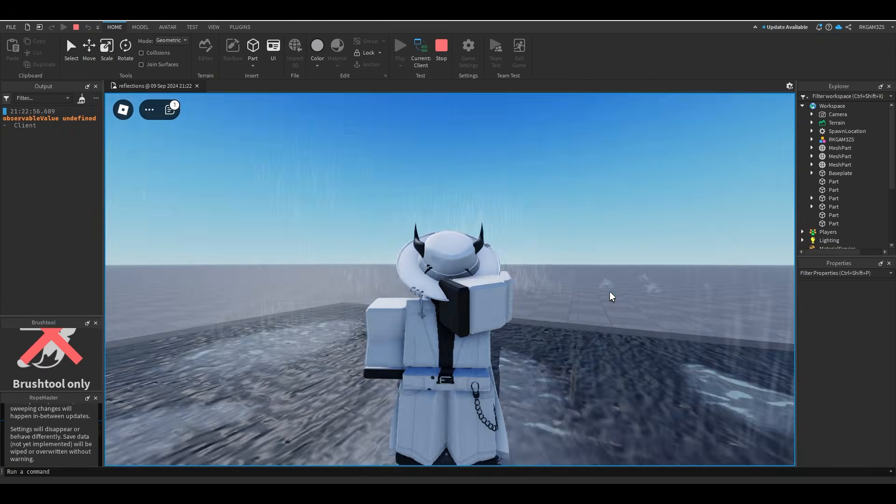
{"action": "scroll", "coordinate": [610, 293], "scroll_direction": "down", "scroll_amount": 2}
{"action": "right_click_drag", "start_coordinate": [610, 292], "coordinate": [614, 296]}
{"action": "scroll", "coordinate": [610, 293], "scroll_direction": "up", "scroll_amount": 1}
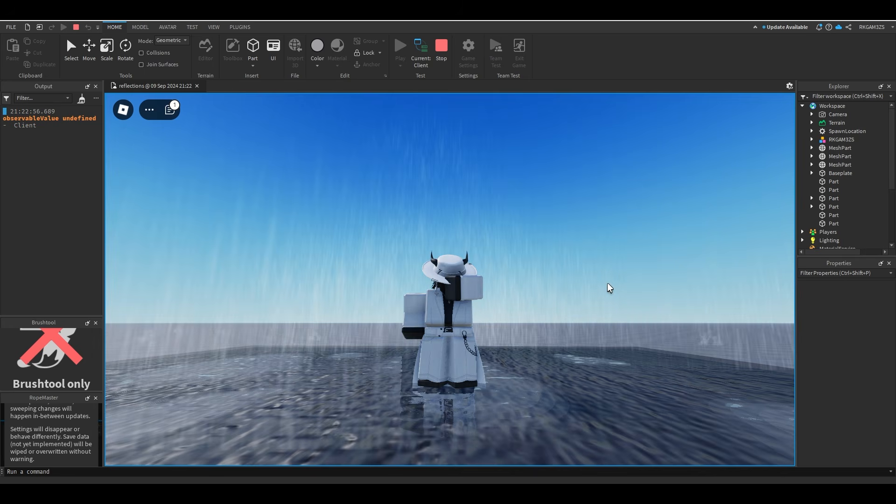
{"action": "key", "text": "shift+F5"}
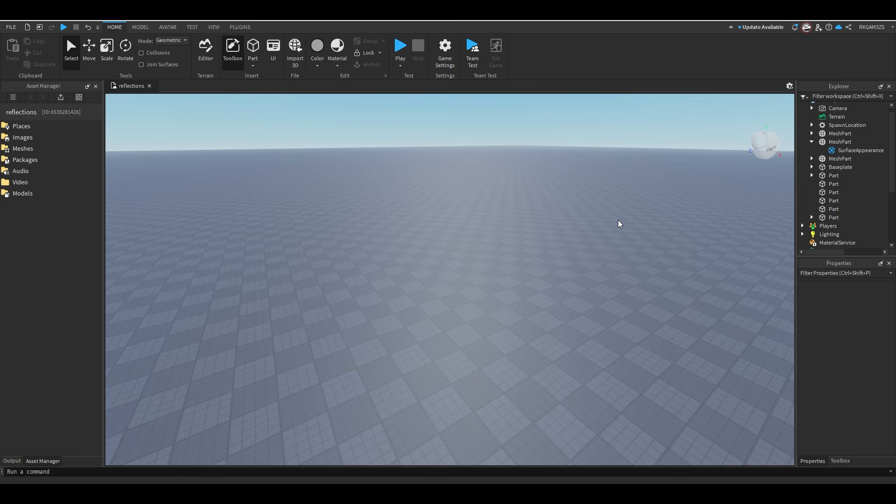
Insert a block part on the baseplate and set its Reflectance to 1.
{"action": "right_click_drag", "start_coordinate": [612, 238], "coordinate": [561, 245]}
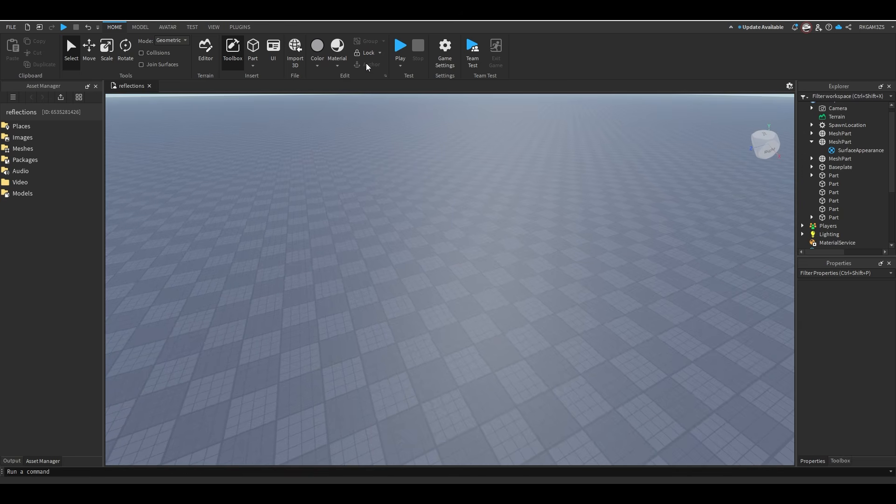
{"action": "left_click", "coordinate": [253, 46]}
{"action": "key", "text": "f"}
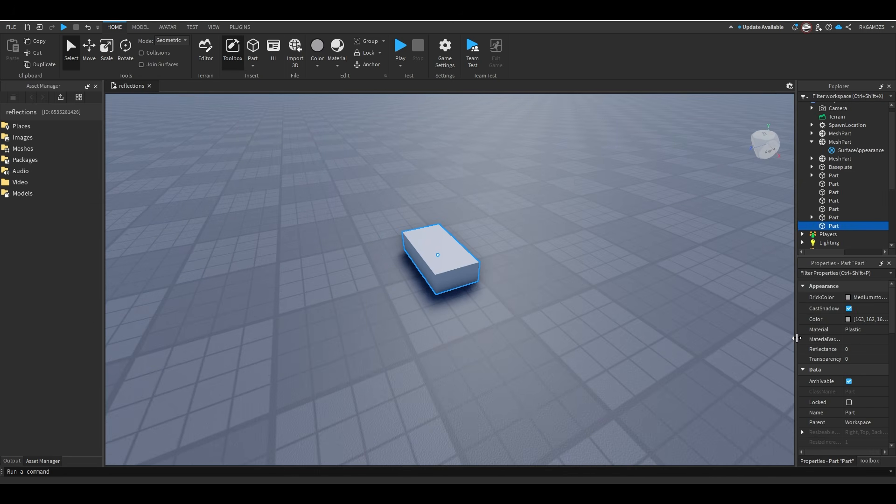
{"action": "left_click_drag", "start_coordinate": [800, 342], "coordinate": [749, 348]}
{"action": "left_click_drag", "start_coordinate": [852, 350], "coordinate": [888, 367]}
Scale the reflective part along both horizontal axes into a wide, flat slab.
{"action": "right_click_drag", "start_coordinate": [597, 260], "coordinate": [330, 217]}
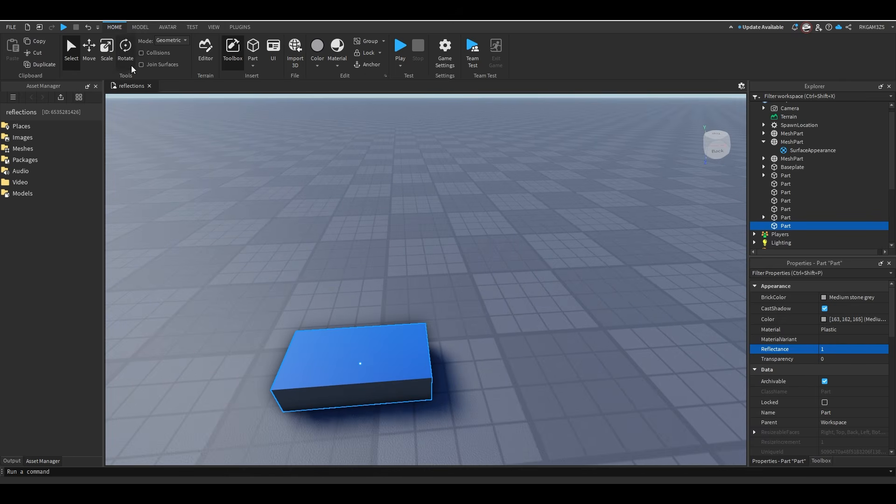
{"action": "left_click_drag", "start_coordinate": [366, 325], "coordinate": [373, 215]}
{"action": "left_click_drag", "start_coordinate": [441, 296], "coordinate": [575, 293]}
{"action": "left_click", "coordinate": [616, 293]}
{"action": "right_click_drag", "start_coordinate": [616, 292], "coordinate": [615, 292]}
Search the model library for "skybox", insert the Classic Roblox Sky, and view its reflection in the slab.
{"action": "left_click", "coordinate": [792, 461]}
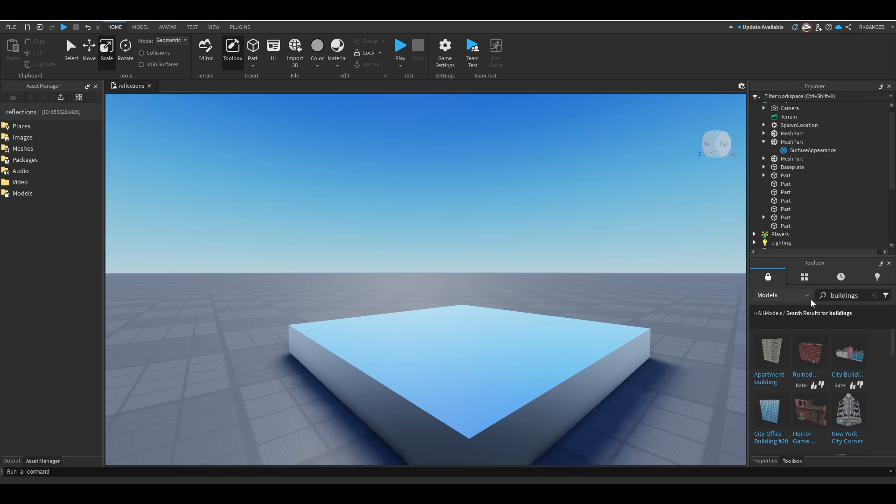
{"action": "left_click", "coordinate": [874, 295]}
{"action": "type", "text": "s"}
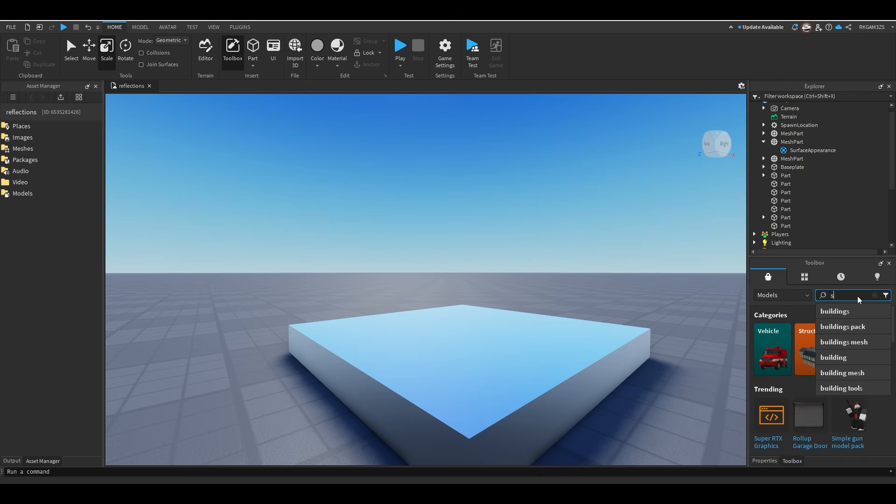
{"action": "type", "text": "kybox"}
{"action": "key", "text": "Return"}
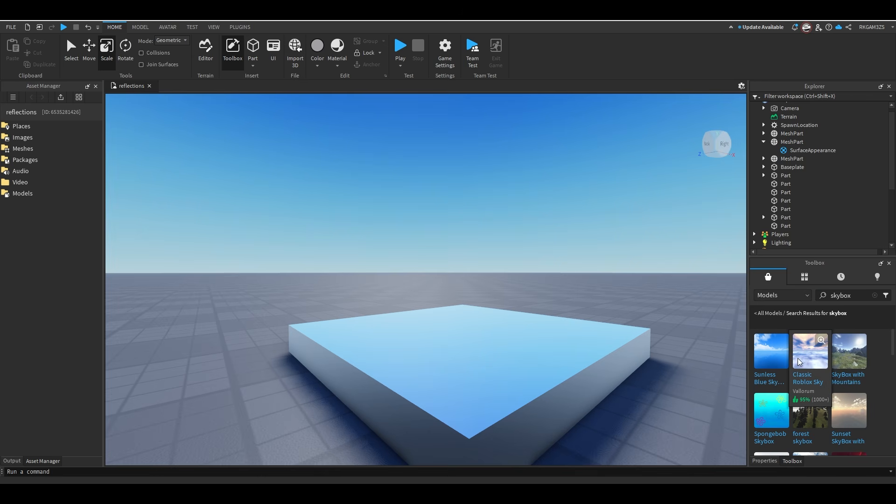
{"action": "left_click", "coordinate": [803, 358]}
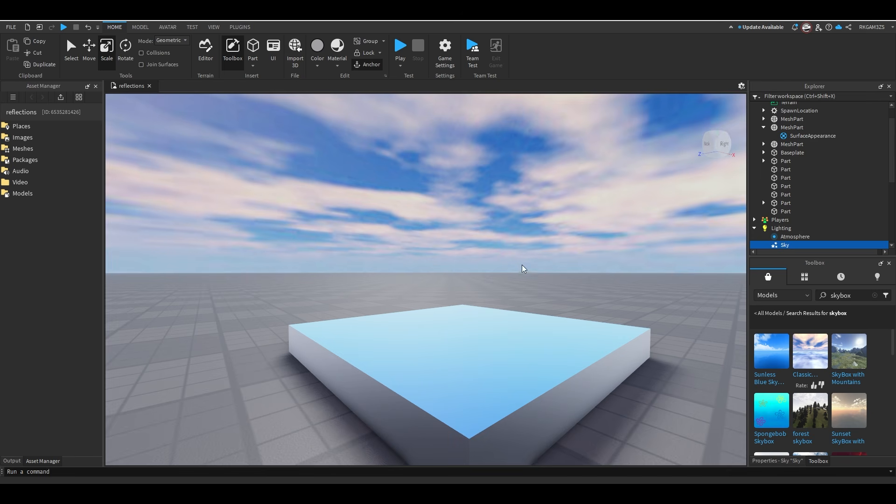
{"action": "right_click_drag", "start_coordinate": [521, 266], "coordinate": [553, 274]}
{"action": "scroll", "coordinate": [547, 274], "scroll_direction": "down", "scroll_amount": 2}
{"action": "left_click", "coordinate": [548, 277]}
Insert a second block part over the slab, reposition it to test its reflection, and delete it.
{"action": "left_click", "coordinate": [140, 27]}
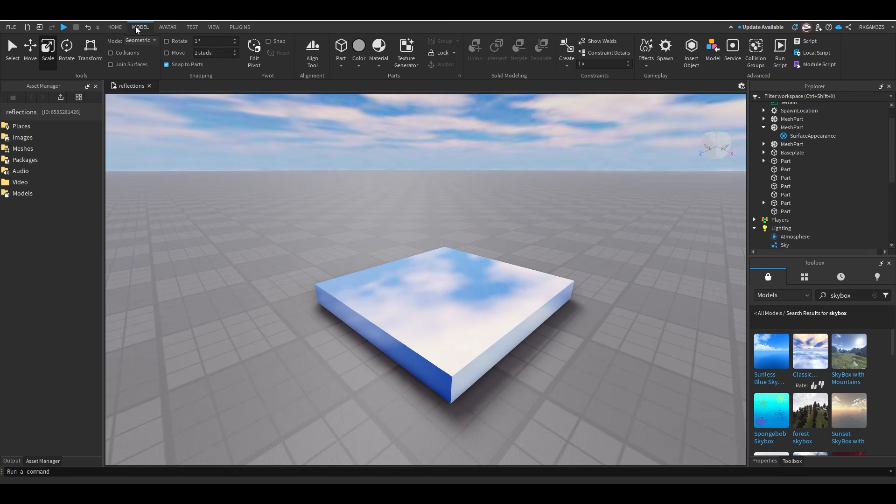
{"action": "right_click_drag", "start_coordinate": [294, 99], "coordinate": [362, 175]}
{"action": "left_click", "coordinate": [342, 55]}
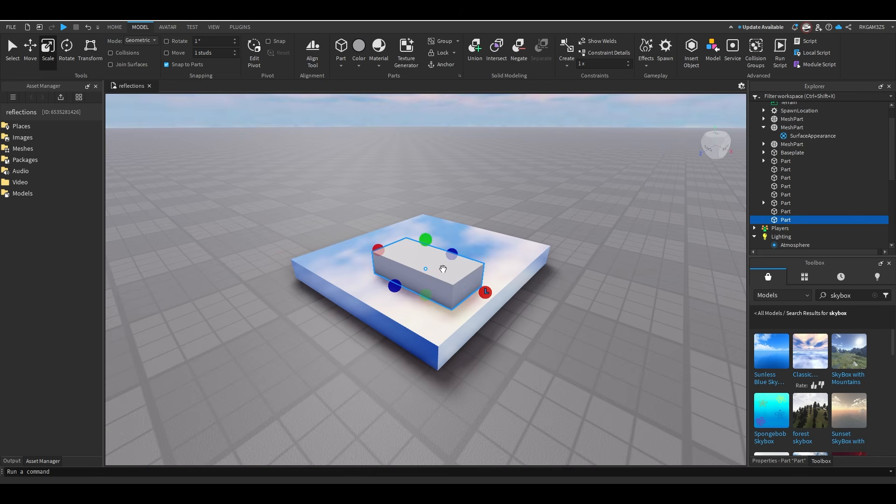
{"action": "left_click_drag", "start_coordinate": [442, 266], "coordinate": [452, 248]}
{"action": "left_click", "coordinate": [561, 200]}
{"action": "right_click_drag", "start_coordinate": [560, 200], "coordinate": [570, 178]}
{"action": "left_click", "coordinate": [503, 199]}
{"action": "key", "text": "Delete"}
Undo the recent changes back to before the Classic Roblox Sky was inserted.
{"action": "scroll", "coordinate": [571, 179], "scroll_direction": "down", "scroll_amount": 3}
{"action": "left_click", "coordinate": [774, 461]}
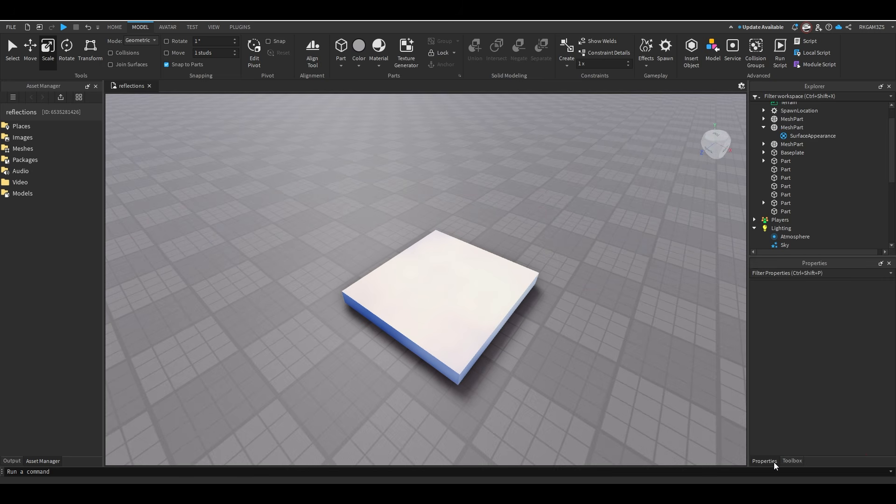
{"action": "right_click_drag", "start_coordinate": [618, 346], "coordinate": [617, 343]}
{"action": "key", "text": "ctrl+z"}
{"action": "key", "text": "ctrl+z"}
{"action": "key", "text": "ctrl+z"}
{"action": "key", "text": "ctrl+z"}
{"action": "key", "text": "ctrl+z"}
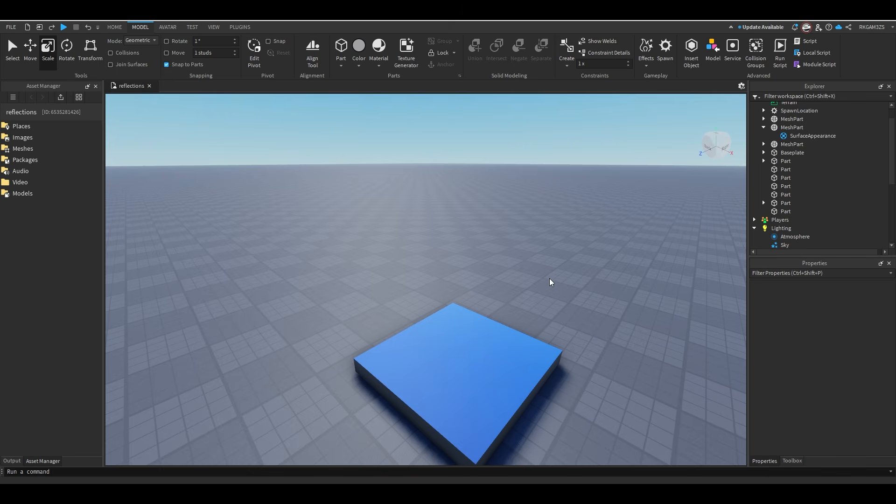
{"action": "key", "text": "ctrl+z"}
{"action": "key", "text": "ctrl+z"}
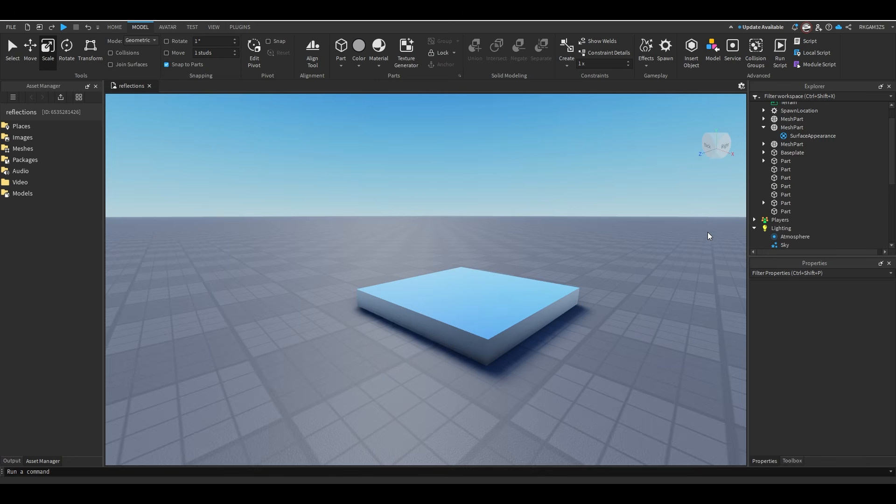
Set the reflective slab's material to Glass.
{"action": "left_click", "coordinate": [543, 287]}
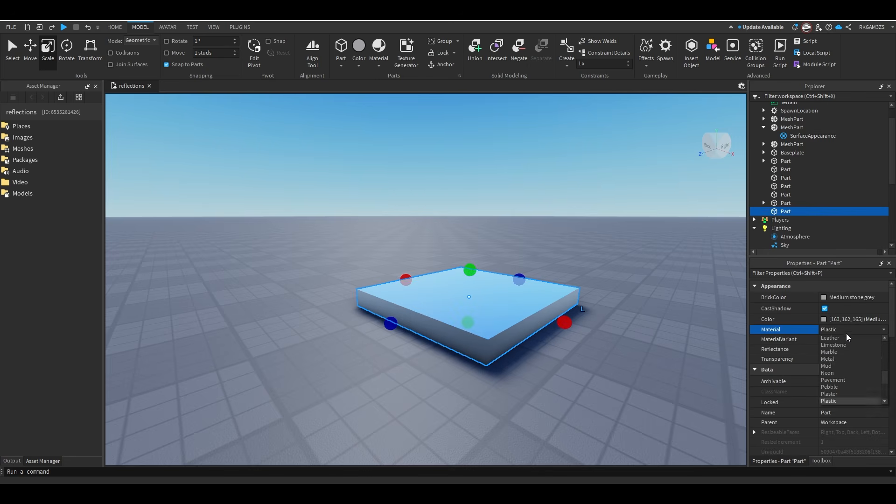
{"action": "scroll", "coordinate": [852, 355], "scroll_direction": "up", "scroll_amount": 7}
{"action": "scroll", "coordinate": [839, 356], "scroll_direction": "down", "scroll_amount": 6}
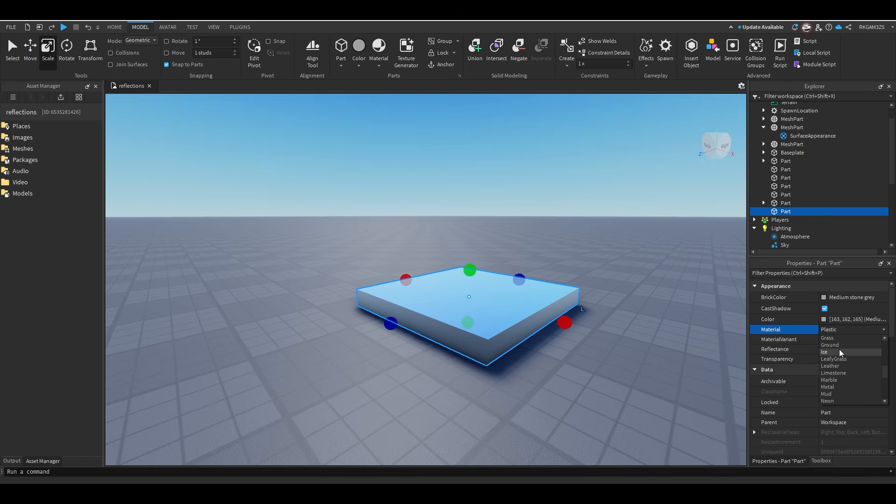
{"action": "scroll", "coordinate": [838, 344], "scroll_direction": "up", "scroll_amount": 1}
{"action": "left_click", "coordinate": [838, 345]}
Set the glass slab's Transparency to 2.
{"action": "left_click", "coordinate": [833, 357]}
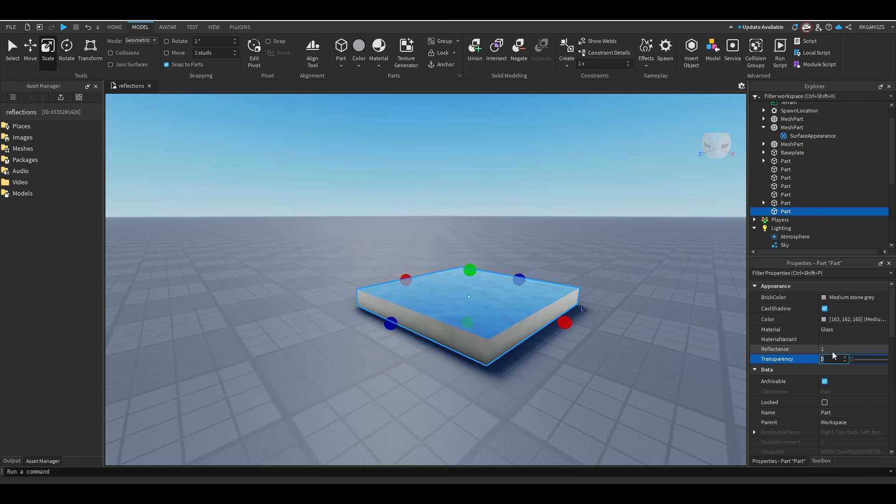
{"action": "type", "text": "1"}
{"action": "key", "text": "Return"}
{"action": "left_click", "coordinate": [743, 350]}
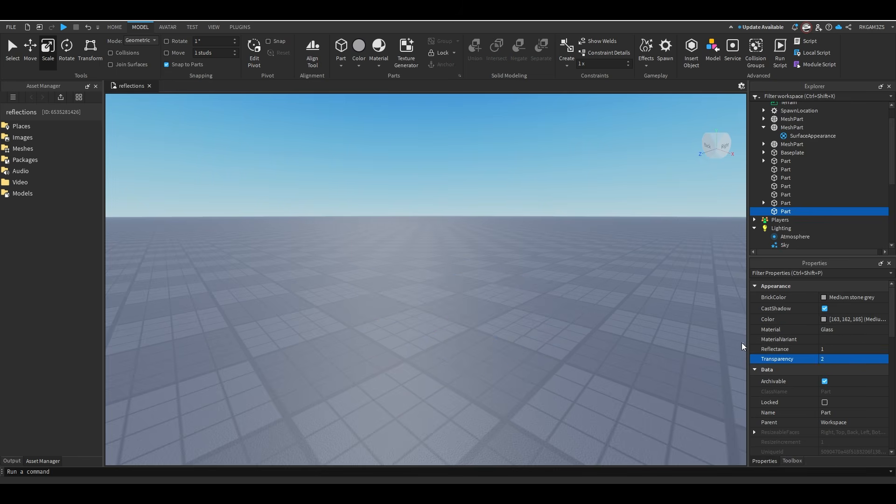
Add a Highlight object inside the transparent glass slab.
{"action": "right_click_drag", "start_coordinate": [516, 307], "coordinate": [577, 340]}
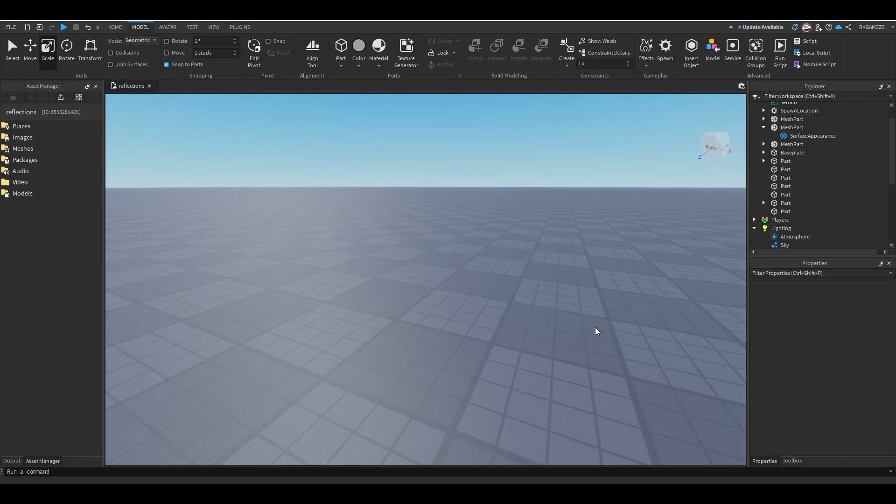
{"action": "right_click_drag", "start_coordinate": [618, 314], "coordinate": [495, 341]}
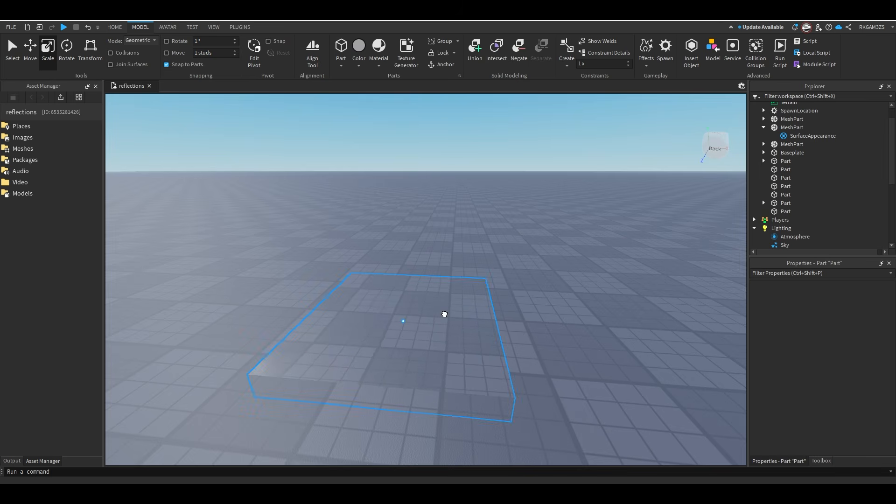
{"action": "left_click", "coordinate": [444, 314]}
{"action": "left_click", "coordinate": [797, 211]}
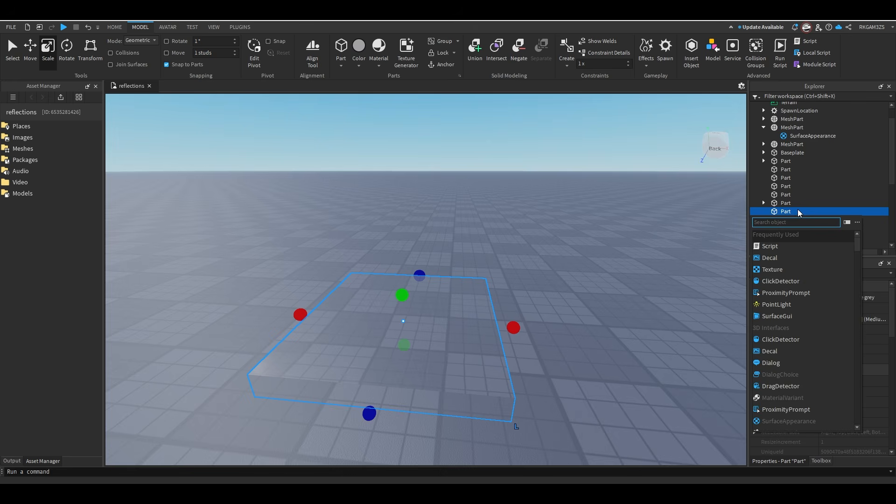
{"action": "type", "text": "high"}
{"action": "left_click", "coordinate": [781, 233]}
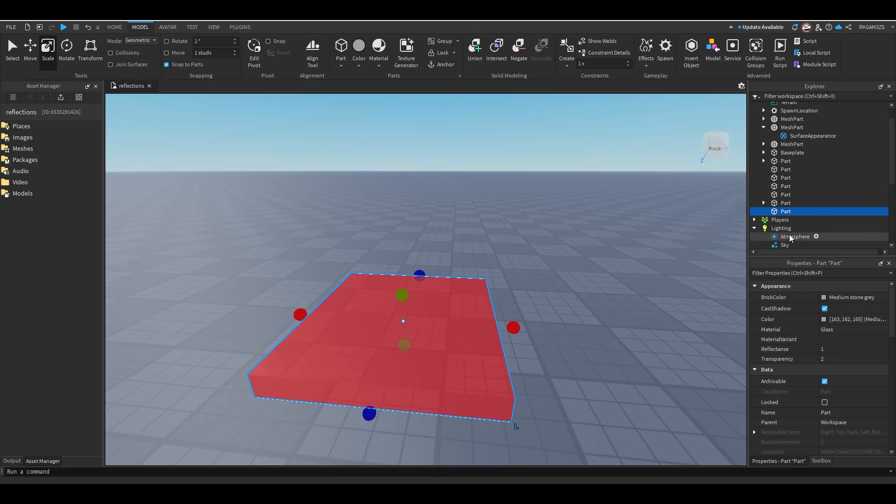
Set the Highlight's FillTransparency and OutlineTransparency to 1.
{"action": "left_click", "coordinate": [802, 219]}
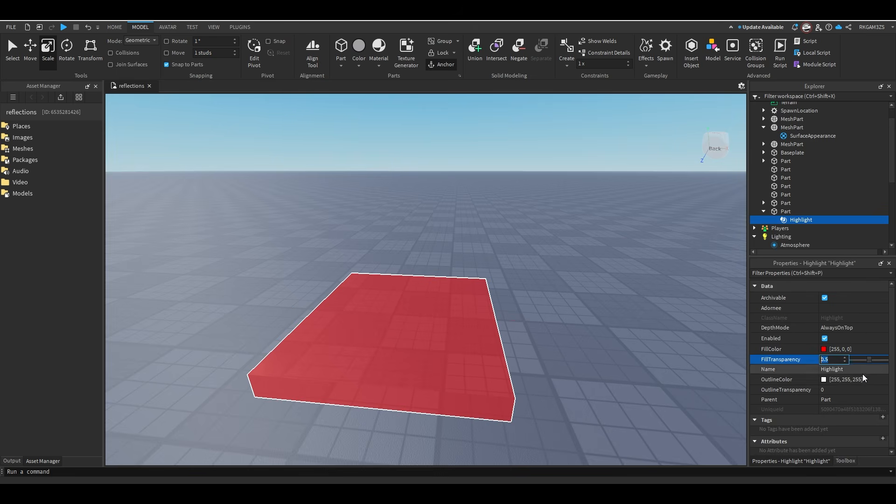
{"action": "type", "text": "1"}
{"action": "key", "text": "Return"}
{"action": "left_click", "coordinate": [841, 390]}
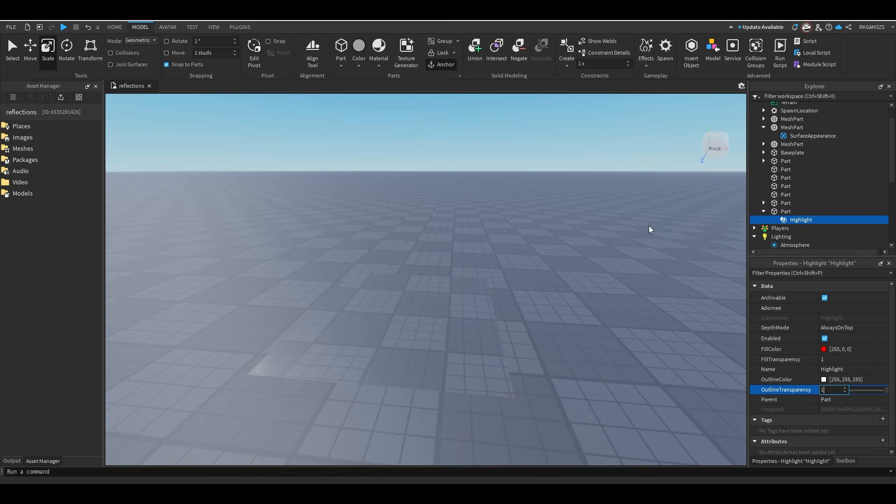
{"action": "left_click", "coordinate": [644, 237]}
{"action": "right_click_drag", "start_coordinate": [644, 238], "coordinate": [651, 259]}
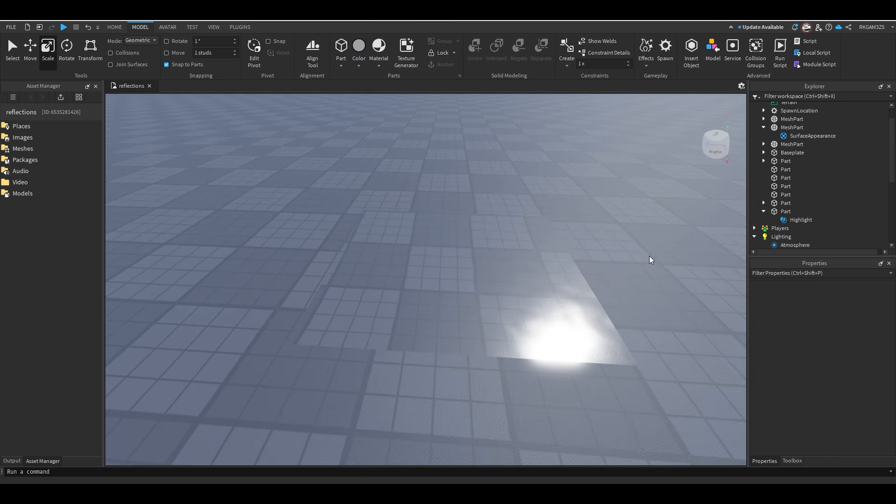
Try a Transparency of 1 on the glass slab for comparison, and restore it to 2.
{"action": "left_click", "coordinate": [498, 266]}
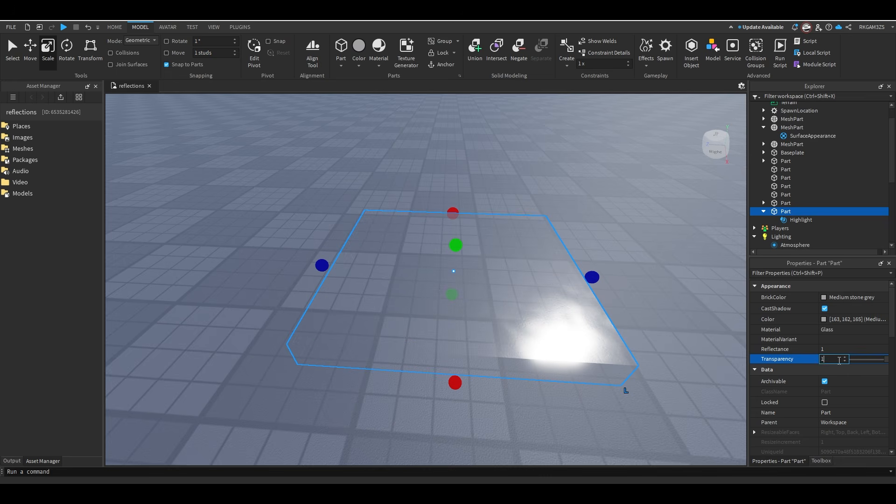
{"action": "left_click", "coordinate": [663, 251]}
{"action": "right_click_drag", "start_coordinate": [663, 251], "coordinate": [663, 251]}
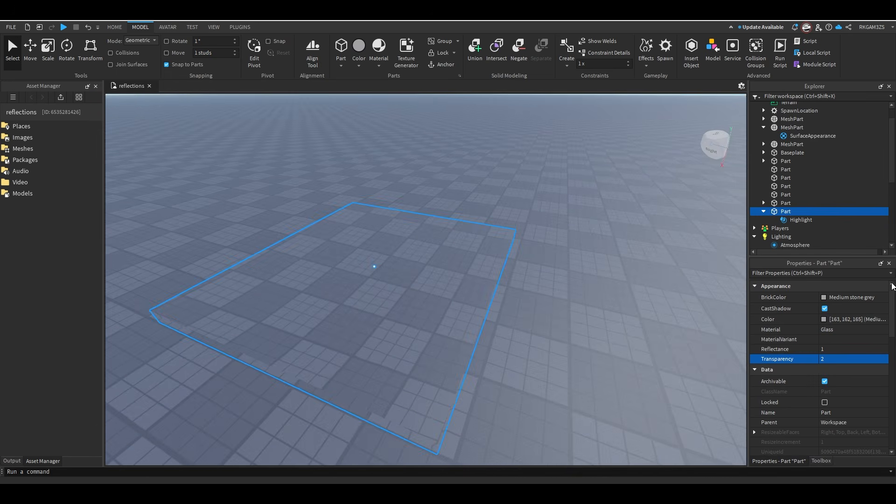
{"action": "right_click_drag", "start_coordinate": [671, 281], "coordinate": [679, 285]}
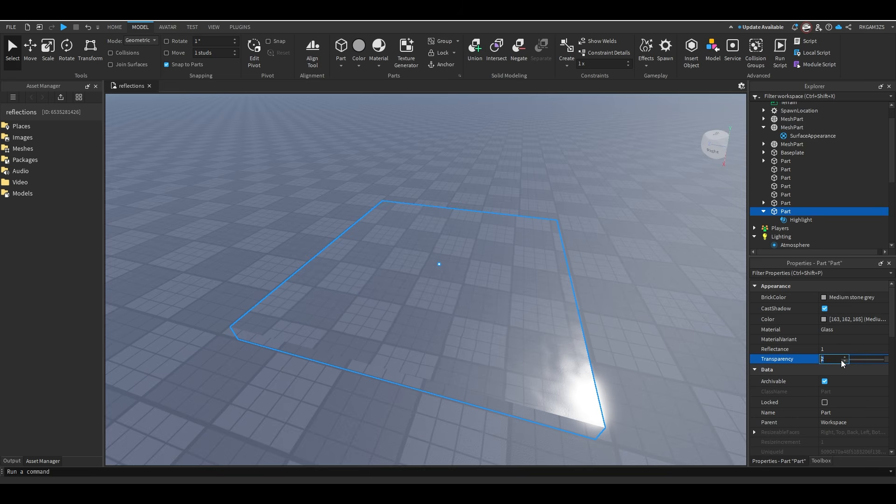
Set the glass slab's Transparency to 3 and view the slab from above.
{"action": "type", "text": "3"}
{"action": "key", "text": "Return"}
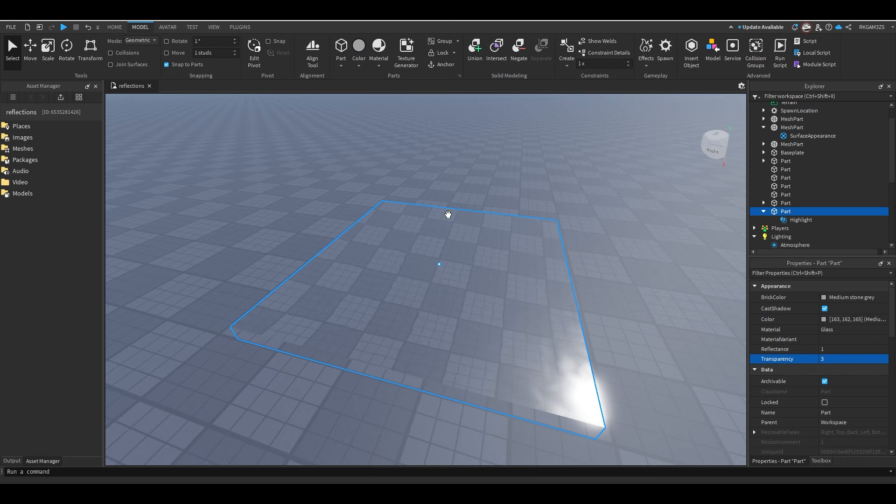
{"action": "right_click_drag", "start_coordinate": [549, 193], "coordinate": [541, 175]}
{"action": "scroll", "coordinate": [541, 176], "scroll_direction": "down", "scroll_amount": 2}
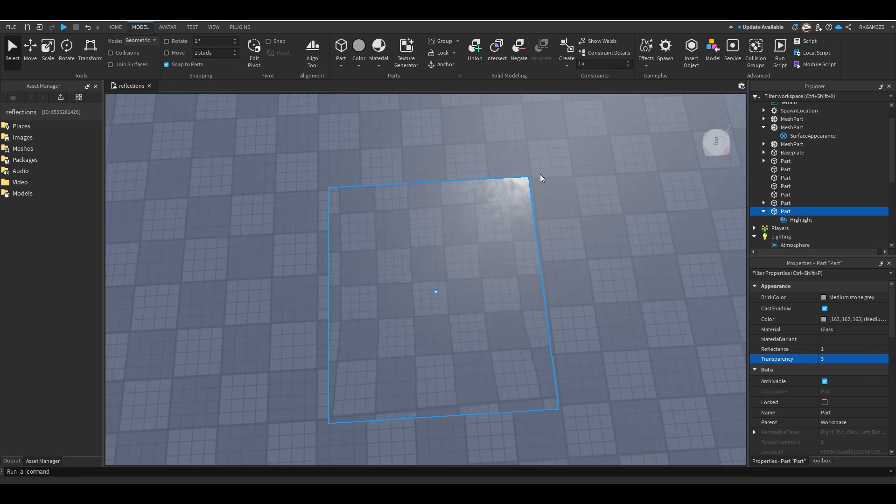
Raise the glass slab's Transparency to 6 to test stronger distortion.
{"action": "left_click", "coordinate": [817, 362]}
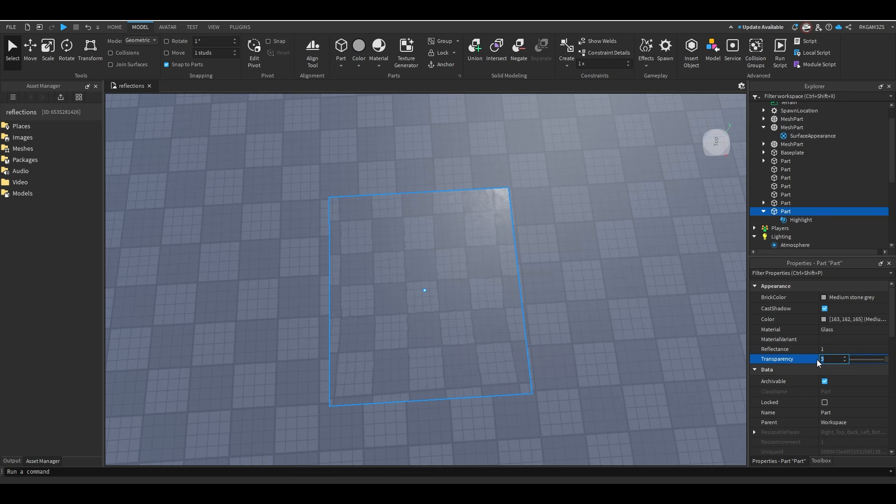
{"action": "type", "text": "6"}
{"action": "key", "text": "Return"}
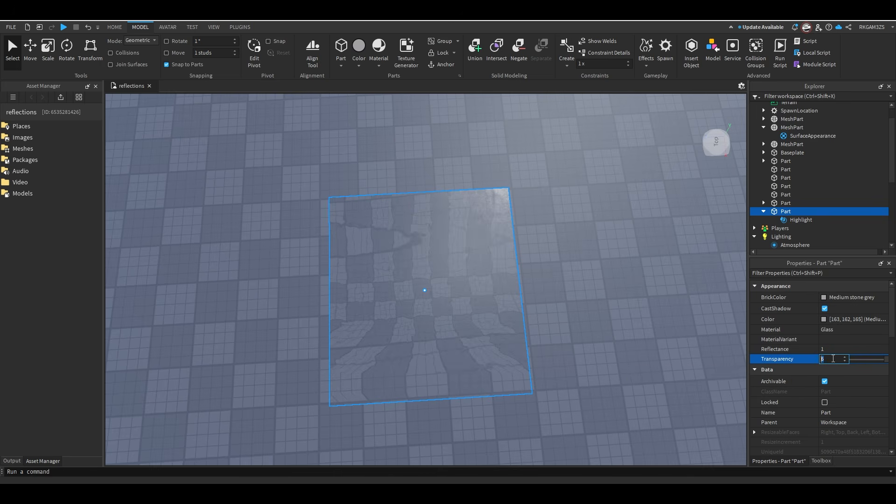
{"action": "key", "text": "Return"}
Try the glass slab's Transparency at 1 and set it back to 2.
{"action": "left_click", "coordinate": [827, 363]}
{"action": "type", "text": "1"}
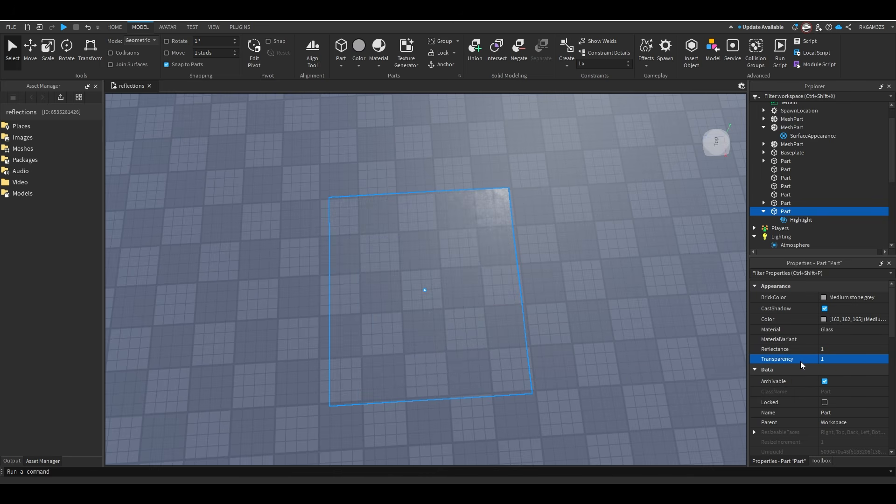
{"action": "type", "text": "2"}
{"action": "key", "text": "Return"}
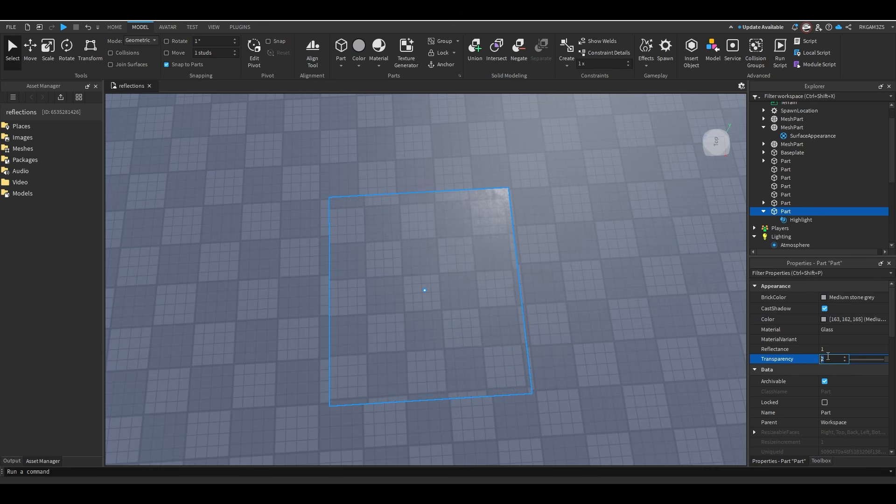
Try the glass slab's Transparency at 3, 4 and 5, view the distortion, and set it back to 2.
{"action": "type", "text": "3"}
{"action": "key", "text": "Return"}
{"action": "left_click", "coordinate": [835, 360]}
{"action": "type", "text": "4"}
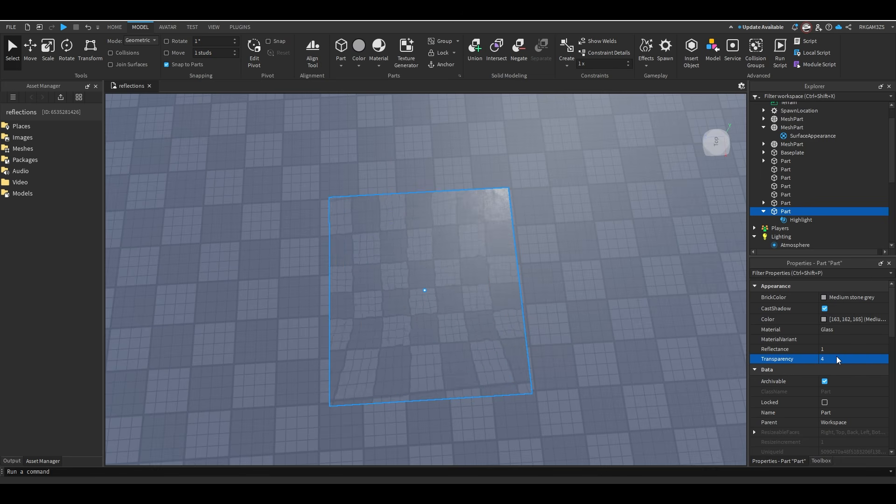
{"action": "type", "text": "5"}
{"action": "key", "text": "Return"}
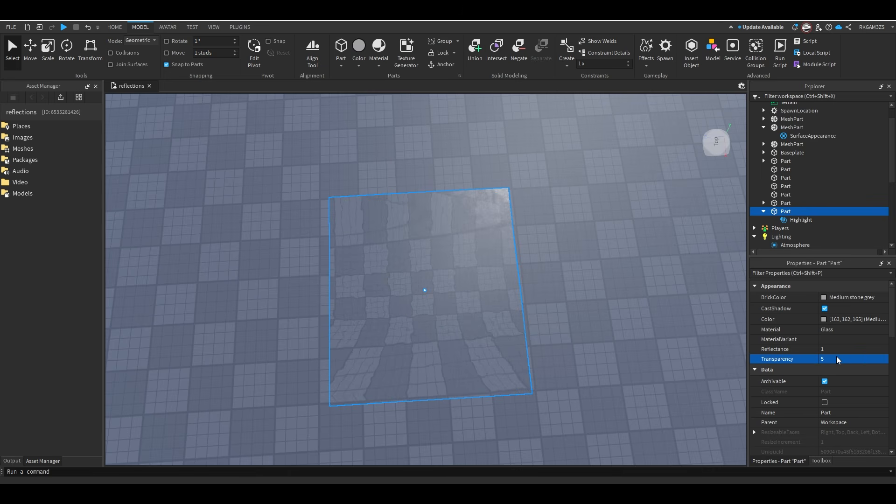
{"action": "right_click_drag", "start_coordinate": [601, 322], "coordinate": [601, 325]}
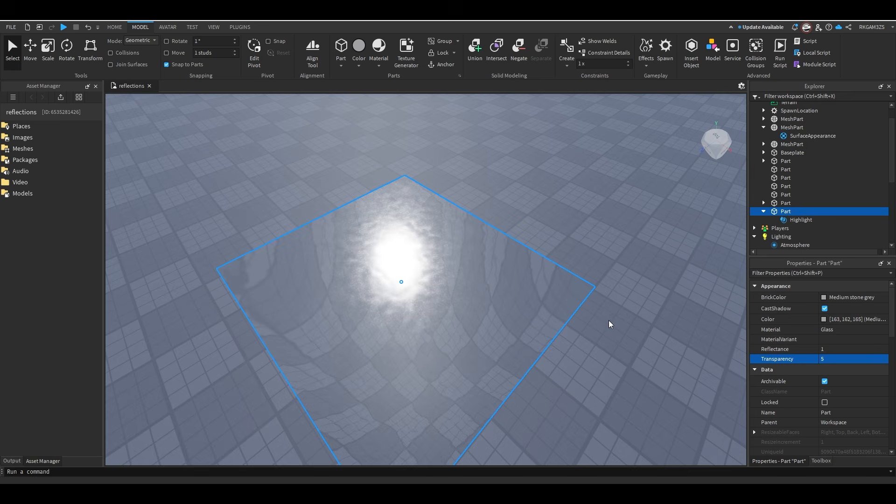
{"action": "left_click", "coordinate": [843, 358]}
{"action": "left_click", "coordinate": [607, 224]}
{"action": "scroll", "coordinate": [409, 141], "scroll_direction": "down", "scroll_amount": 3}
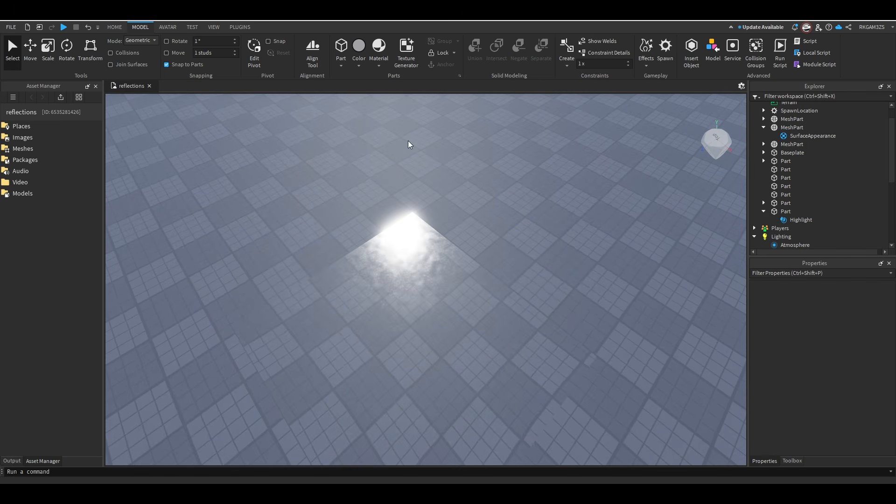
Start a playtest at the current camera position beside the glass slab and walk the avatar over it to view the reflection.
{"action": "left_click", "coordinate": [115, 27]}
{"action": "left_click", "coordinate": [374, 254]}
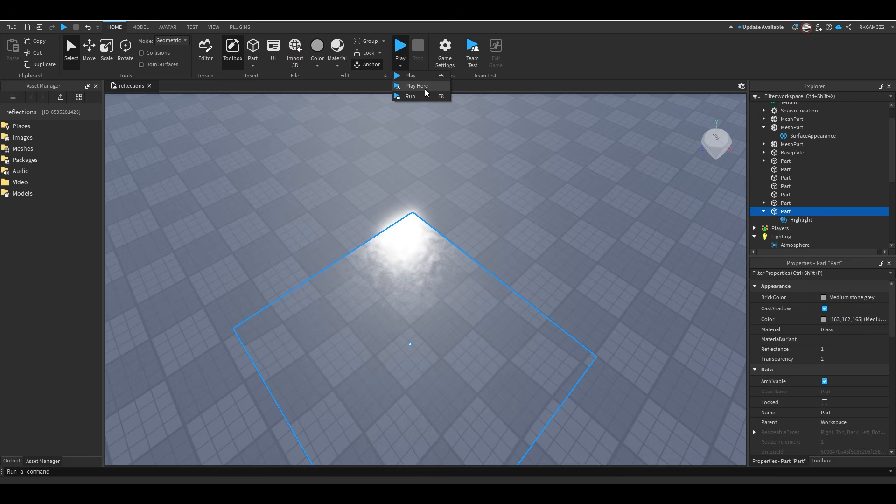
{"action": "left_click", "coordinate": [426, 87]}
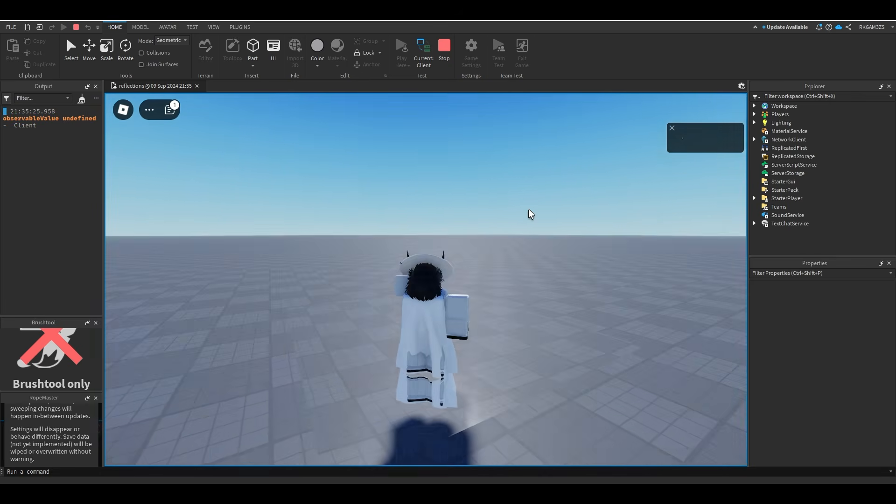
{"action": "key", "text": "w"}
{"action": "right_click_drag", "start_coordinate": [529, 210], "coordinate": [525, 220]}
{"action": "key", "text": "s"}
Select the glass slab in the running playtest and try its Transparency at 3, 4 and 5.
{"action": "left_click", "coordinate": [76, 56]}
{"action": "right_click_drag", "start_coordinate": [447, 236], "coordinate": [446, 235]}
{"action": "left_click", "coordinate": [599, 333]}
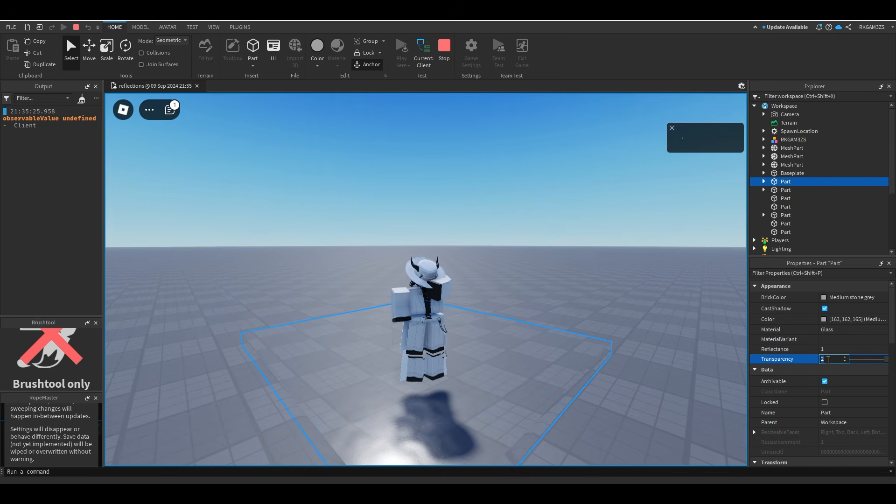
{"action": "right_click_drag", "start_coordinate": [513, 346], "coordinate": [513, 346]}
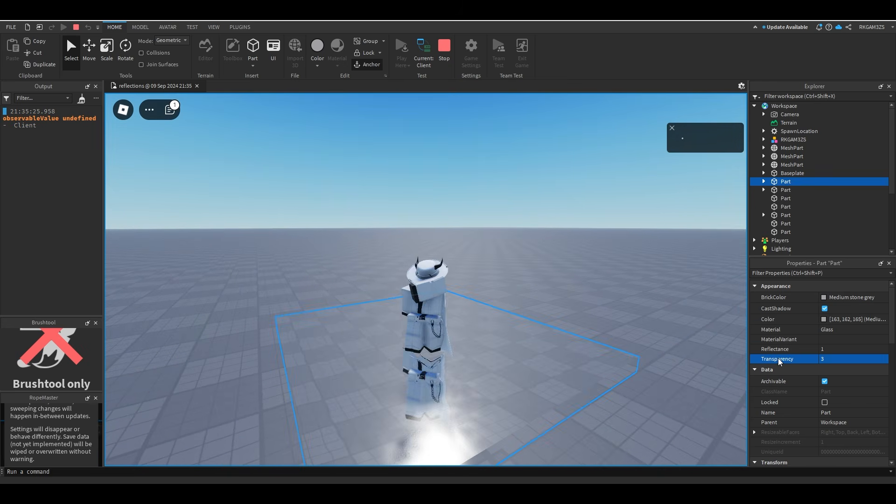
{"action": "left_click", "coordinate": [835, 359]}
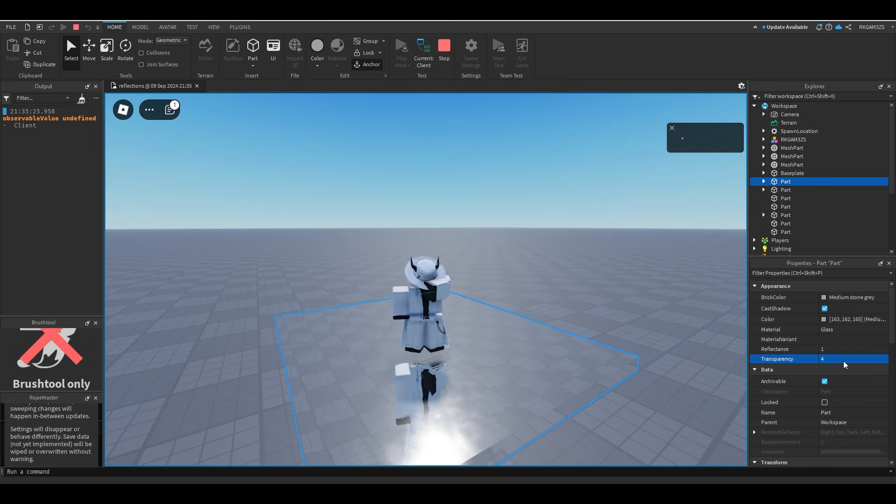
{"action": "left_click", "coordinate": [844, 361]}
{"action": "type", "text": "5"}
{"action": "key", "text": "Return"}
Raise the glass slab's Transparency to 20 and view the avatar's reflection from a low angle.
{"action": "left_click", "coordinate": [828, 357]}
{"action": "type", "text": "2"}
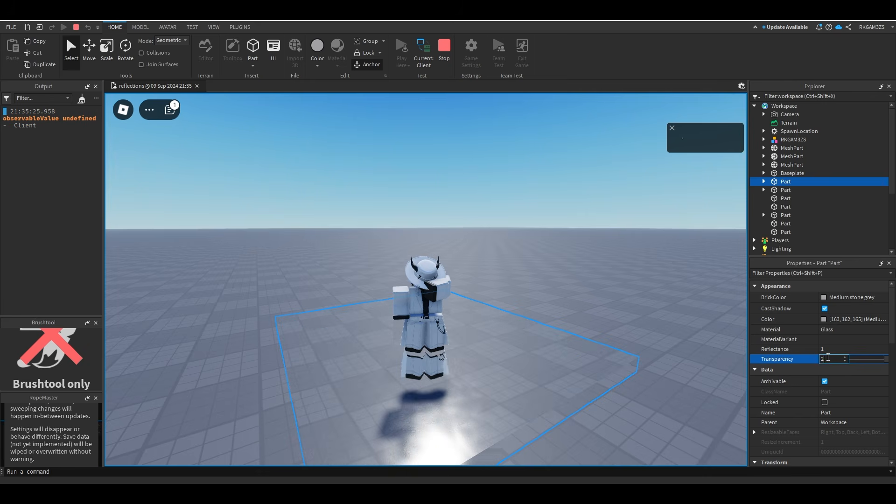
{"action": "type", "text": "0"}
{"action": "key", "text": "Return"}
{"action": "right_click_drag", "start_coordinate": [551, 294], "coordinate": [550, 299]}
{"action": "left_click", "coordinate": [606, 203]}
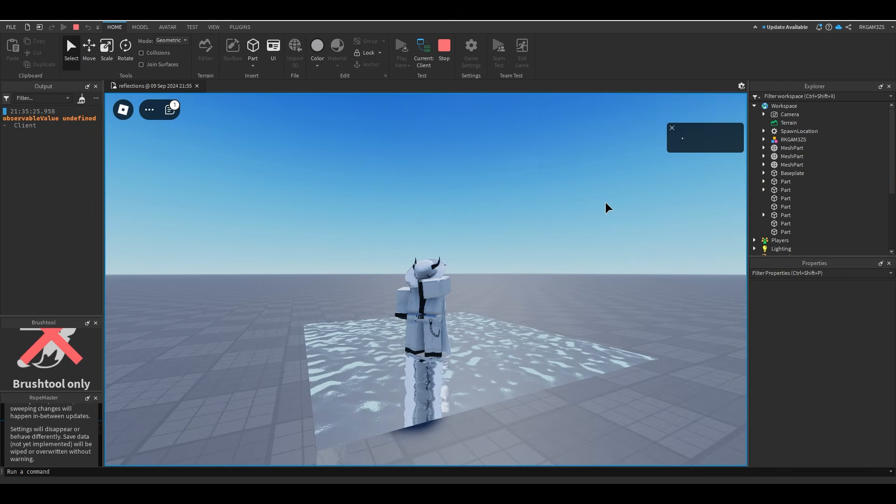
{"action": "right_click_drag", "start_coordinate": [606, 208], "coordinate": [578, 246]}
Compare the glass slab's Transparency at 1 and at 2 from several viewing angles.
{"action": "left_click", "coordinate": [570, 342]}
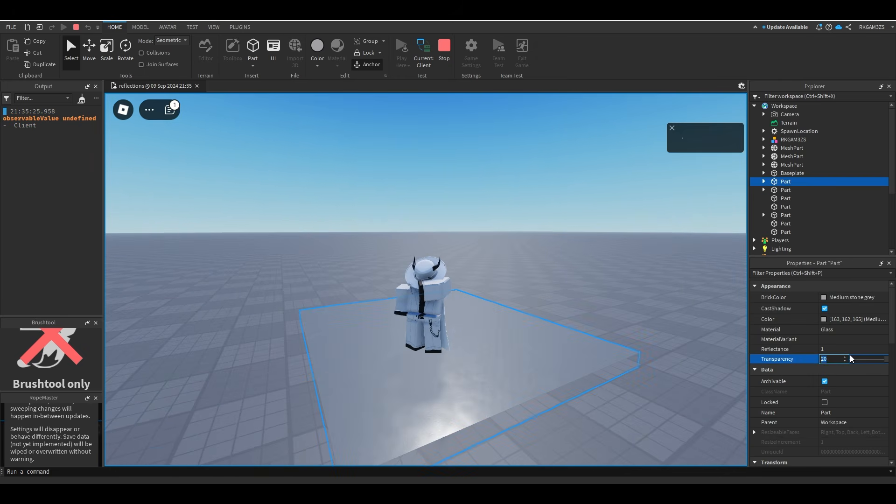
{"action": "key", "text": "Return"}
{"action": "right_click_drag", "start_coordinate": [473, 282], "coordinate": [473, 282]}
{"action": "left_click", "coordinate": [839, 362]}
{"action": "right_click_drag", "start_coordinate": [614, 310], "coordinate": [546, 275]}
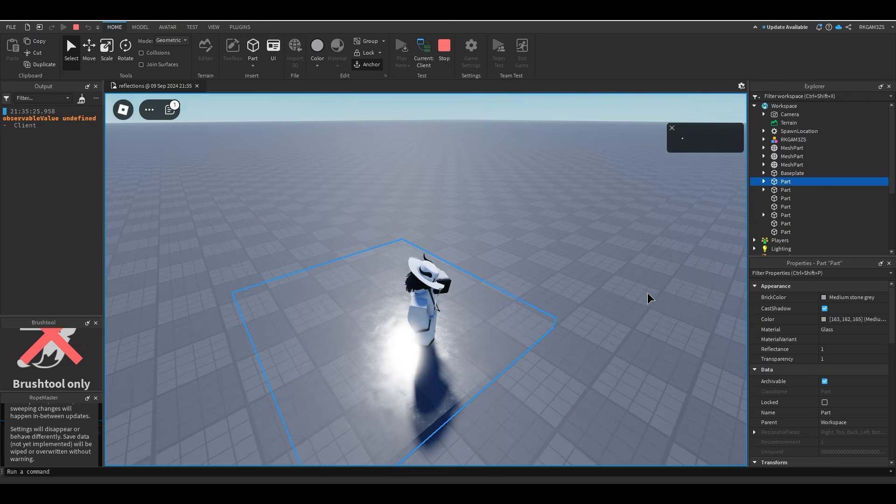
{"action": "right_click_drag", "start_coordinate": [666, 303], "coordinate": [699, 312]}
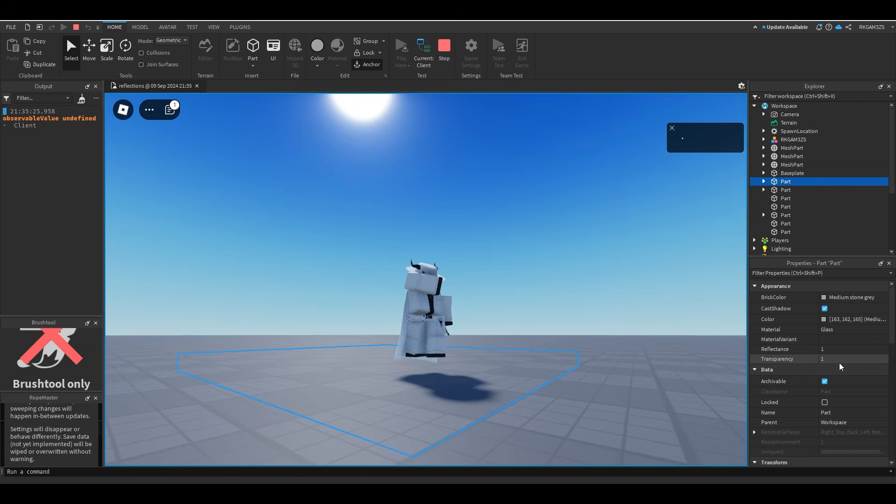
{"action": "left_click", "coordinate": [587, 278]}
{"action": "right_click_drag", "start_coordinate": [587, 278], "coordinate": [582, 280]}
{"action": "left_click", "coordinate": [514, 340]}
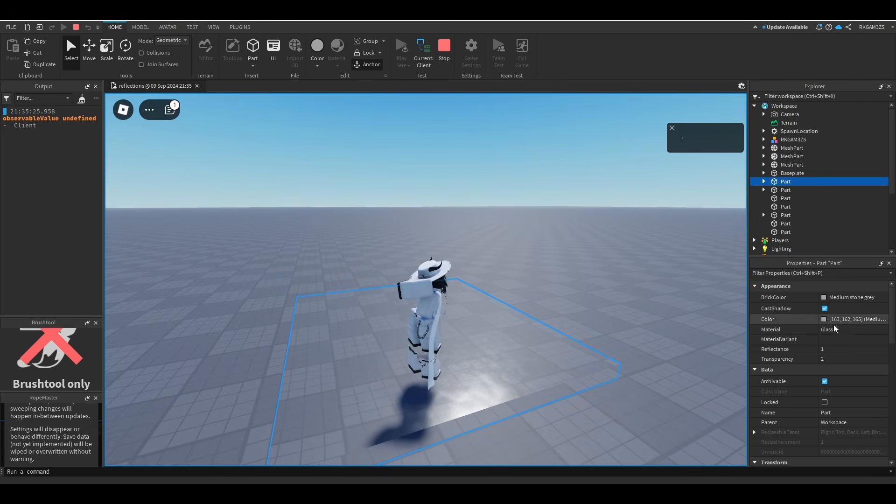
Raise the glass slab's Transparency to 70, inspect the reflection, and raise it further to 1000.
{"action": "type", "text": "70"}
{"action": "key", "text": "Return"}
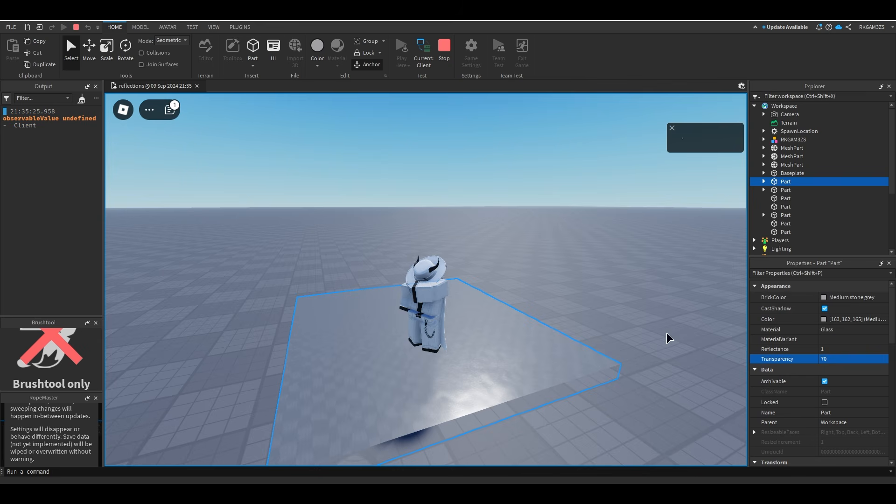
{"action": "right_click_drag", "start_coordinate": [530, 288], "coordinate": [530, 287]}
{"action": "left_click", "coordinate": [856, 359]}
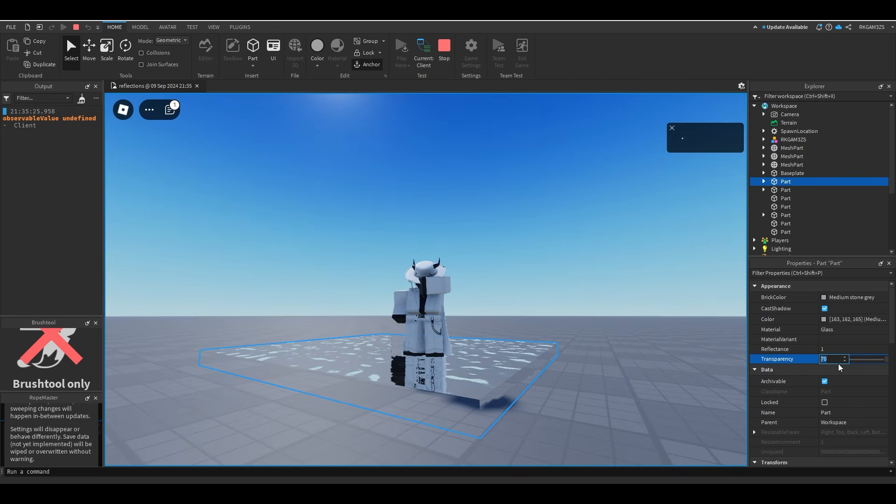
{"action": "key", "text": "Return"}
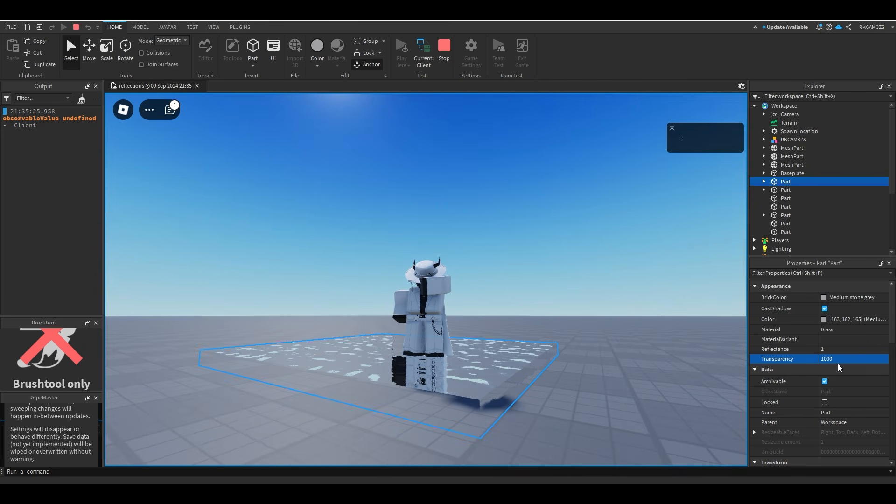
Try a Transparency of 200 on the glass slab, replace it with 50, and inspect the avatar's reflection.
{"action": "left_click", "coordinate": [832, 358]}
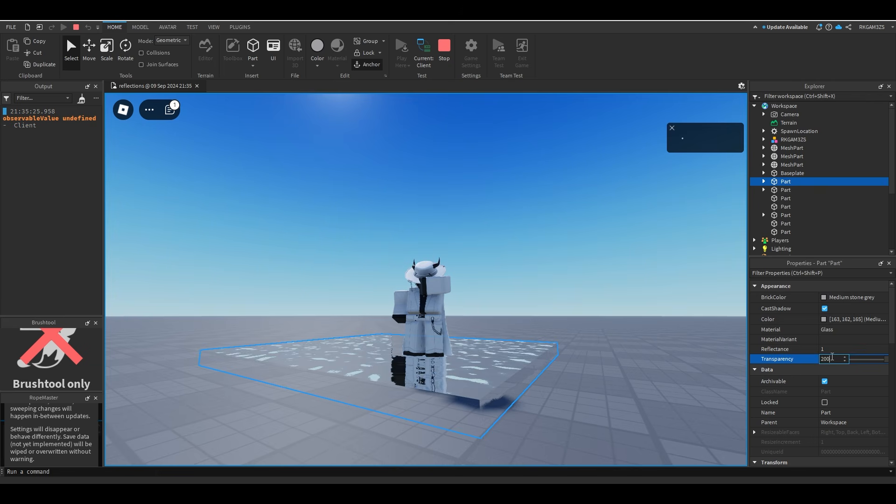
{"action": "type", "text": "2"}
{"action": "key", "text": "BackSpace"}
{"action": "type", "text": "10"}
{"action": "key", "text": "BackSpace"}
{"action": "key", "text": "BackSpace"}
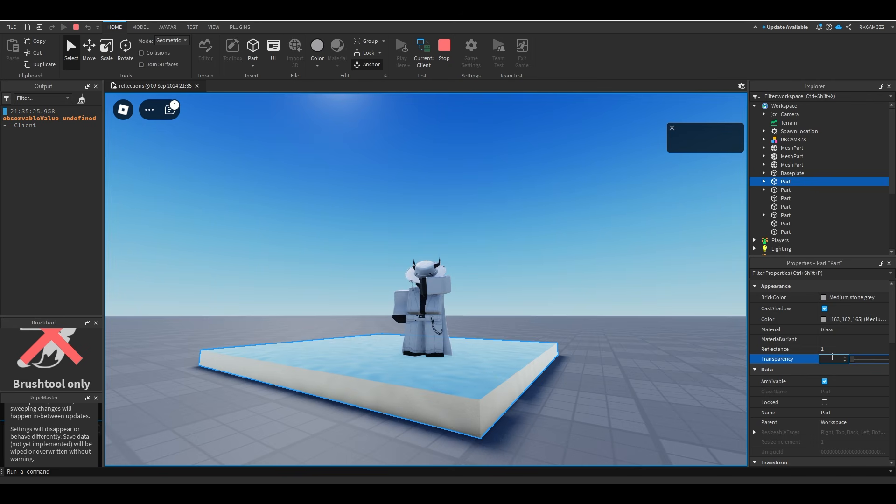
{"action": "type", "text": "0"}
{"action": "key", "text": "BackSpace"}
{"action": "key", "text": "BackSpace"}
{"action": "key", "text": "BackSpace"}
{"action": "type", "text": "50"}
{"action": "key", "text": "Return"}
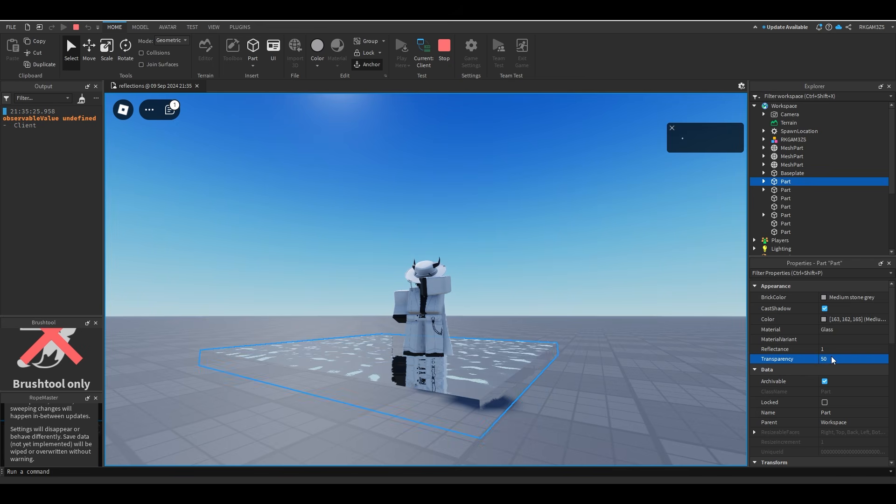
{"action": "right_click_drag", "start_coordinate": [513, 347], "coordinate": [513, 347]}
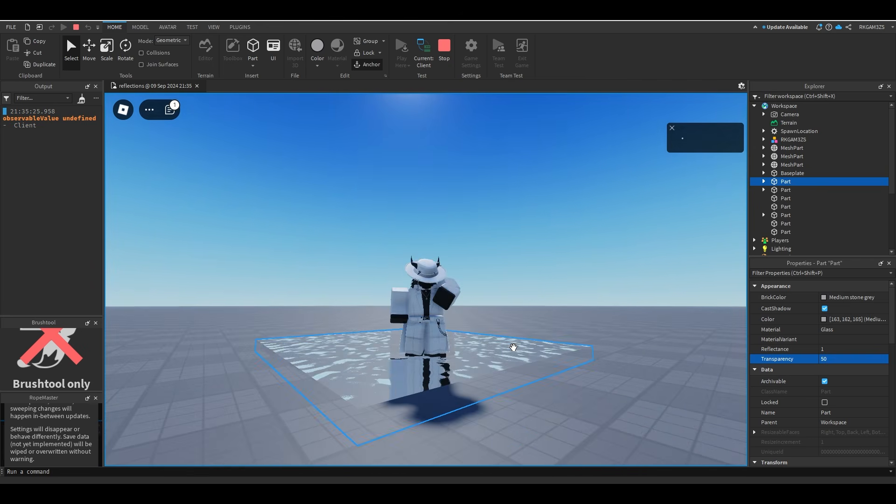
Lower the glass slab's Transparency to 20 and view the result without the selection outline.
{"action": "left_click", "coordinate": [570, 284]}
{"action": "right_click_drag", "start_coordinate": [570, 284], "coordinate": [570, 284]}
{"action": "left_click", "coordinate": [793, 182]}
{"action": "left_click", "coordinate": [838, 360]}
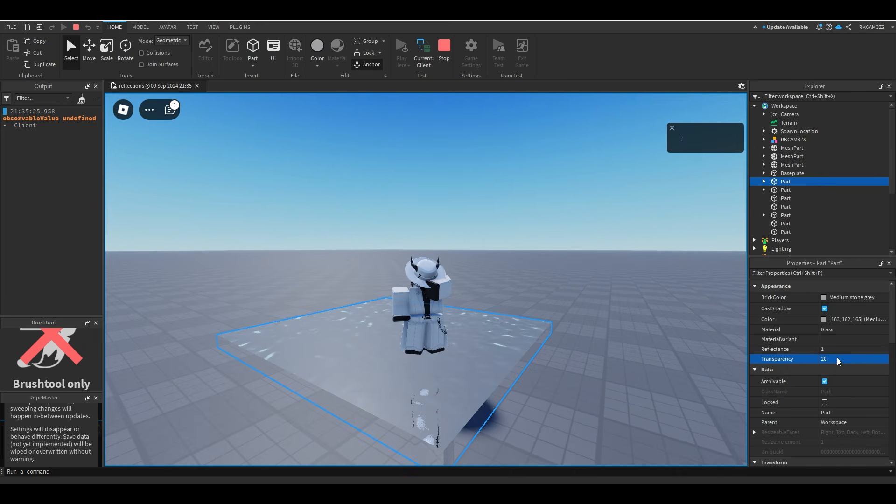
{"action": "left_click", "coordinate": [524, 237]}
{"action": "right_click_drag", "start_coordinate": [525, 237], "coordinate": [526, 234]}
Walk the avatar around while viewing it up close and from farther away, and end the playtest.
{"action": "key", "text": "w"}
{"action": "right_click_drag", "start_coordinate": [450, 200], "coordinate": [469, 198]}
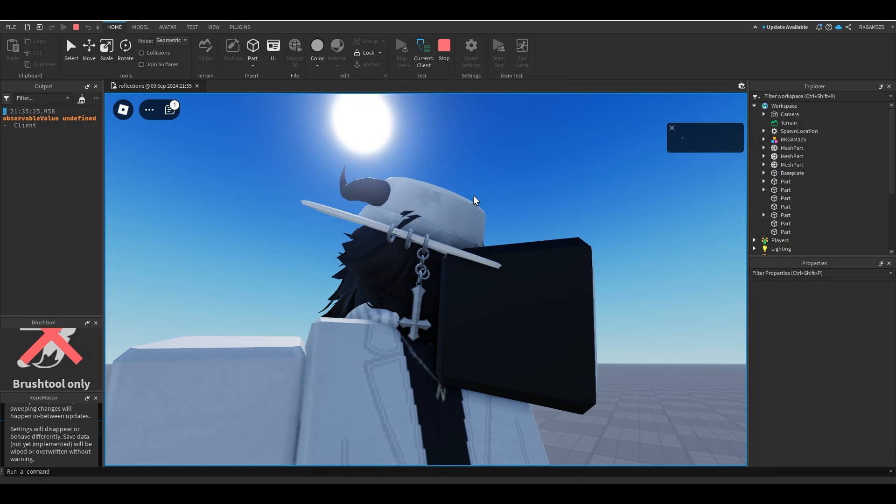
{"action": "scroll", "coordinate": [529, 227], "scroll_direction": "down", "scroll_amount": 5}
{"action": "right_click_drag", "start_coordinate": [529, 228], "coordinate": [530, 230]}
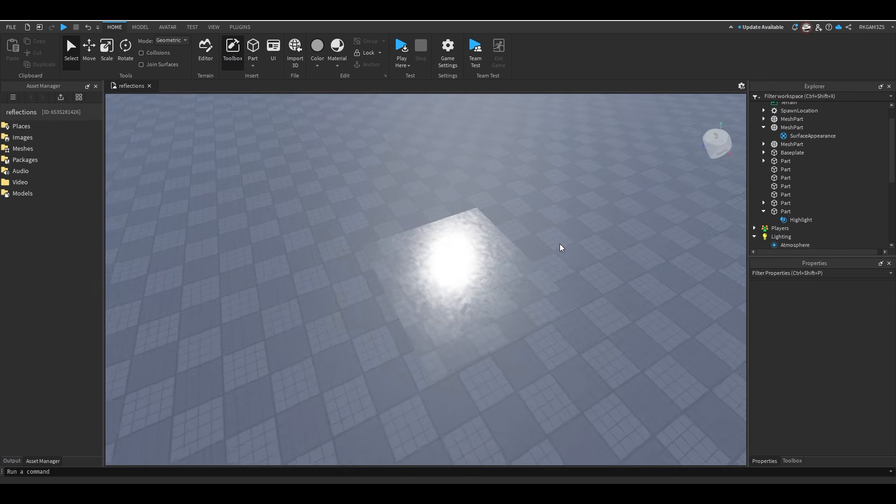
Insert a block part above the glass slab and shift it sideways.
{"action": "right_click_drag", "start_coordinate": [560, 248], "coordinate": [528, 266]}
{"action": "left_click", "coordinate": [248, 51]}
{"action": "right_click_drag", "start_coordinate": [488, 204], "coordinate": [496, 192]}
{"action": "left_click", "coordinate": [497, 192]}
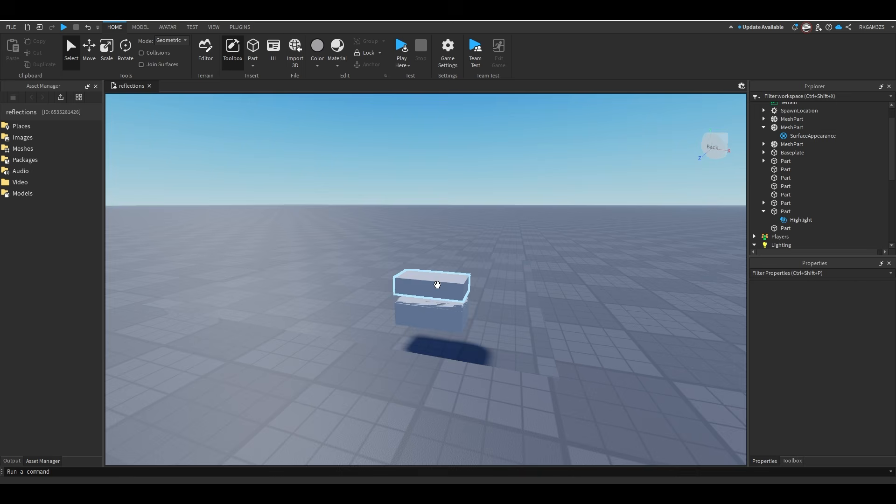
{"action": "left_click_drag", "start_coordinate": [435, 280], "coordinate": [365, 284]}
Duplicate the block and move the copy 5.52 studs sideways from the original.
{"action": "key", "text": "ctrl+d"}
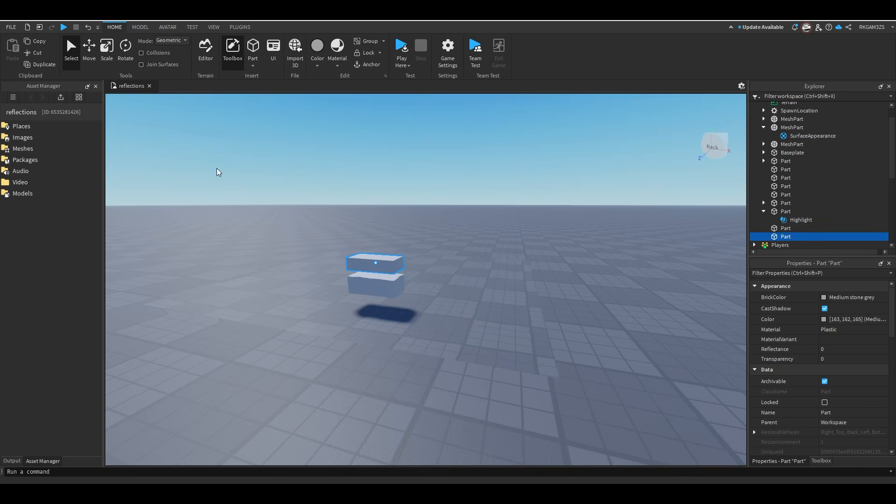
{"action": "left_click", "coordinate": [90, 54]}
{"action": "left_click_drag", "start_coordinate": [450, 268], "coordinate": [532, 274]}
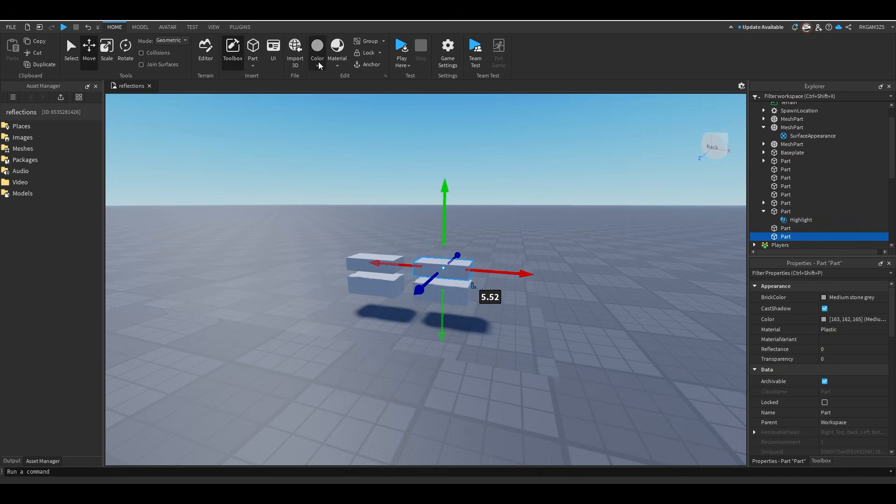
Colour the duplicated block red and view both blocks with their reflections.
{"action": "left_click", "coordinate": [318, 65]}
{"action": "left_click", "coordinate": [446, 165]}
{"action": "left_click", "coordinate": [596, 216]}
{"action": "right_click_drag", "start_coordinate": [596, 216], "coordinate": [597, 215]}
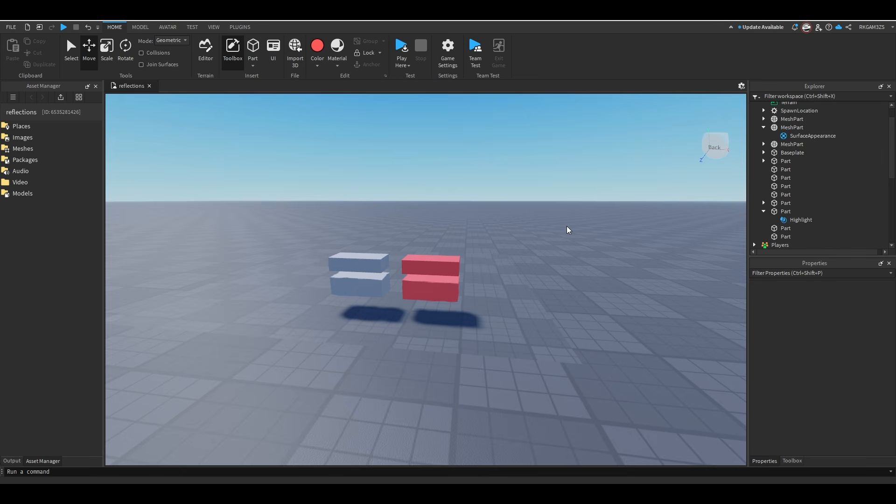
Examine the block reflections from several angles and fly across the scene to the framed dark floor with puddles.
{"action": "right_click_drag", "start_coordinate": [570, 221], "coordinate": [570, 224]}
{"action": "key", "text": "s"}
{"action": "key", "text": "d"}
{"action": "right_click_drag", "start_coordinate": [688, 334], "coordinate": [688, 334]}
{"action": "key", "text": "w"}
{"action": "key", "text": "e"}
{"action": "key", "text": "d"}
{"action": "right_click_drag", "start_coordinate": [501, 222], "coordinate": [501, 219]}
{"action": "left_click", "coordinate": [77, 43]}
{"action": "key", "text": "d"}
{"action": "right_click_drag", "start_coordinate": [272, 102], "coordinate": [272, 102]}
{"action": "right_click_drag", "start_coordinate": [525, 151], "coordinate": [527, 152]}
{"action": "key", "text": "d"}
{"action": "key", "text": "a"}
{"action": "right_click_drag", "start_coordinate": [489, 178], "coordinate": [487, 177]}
{"action": "key", "text": "e"}
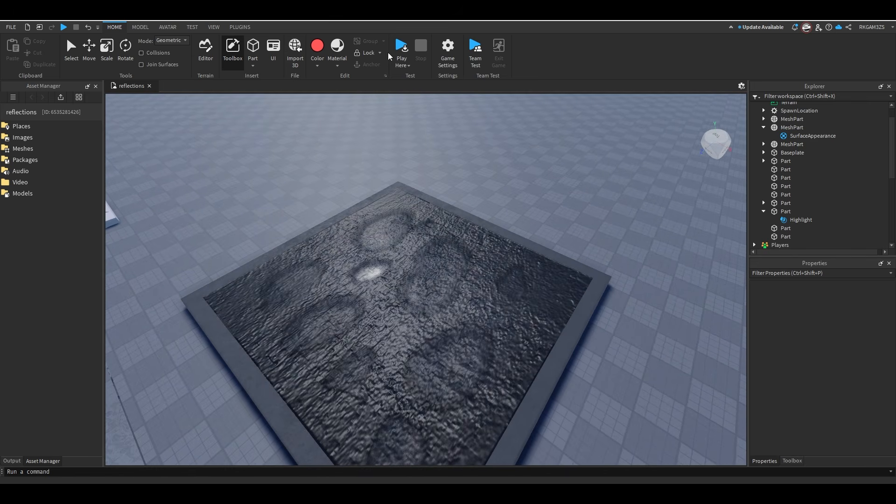
Start a playtest on the framed puddle floor and examine the avatar's reflections while moving around it.
{"action": "left_click", "coordinate": [401, 47]}
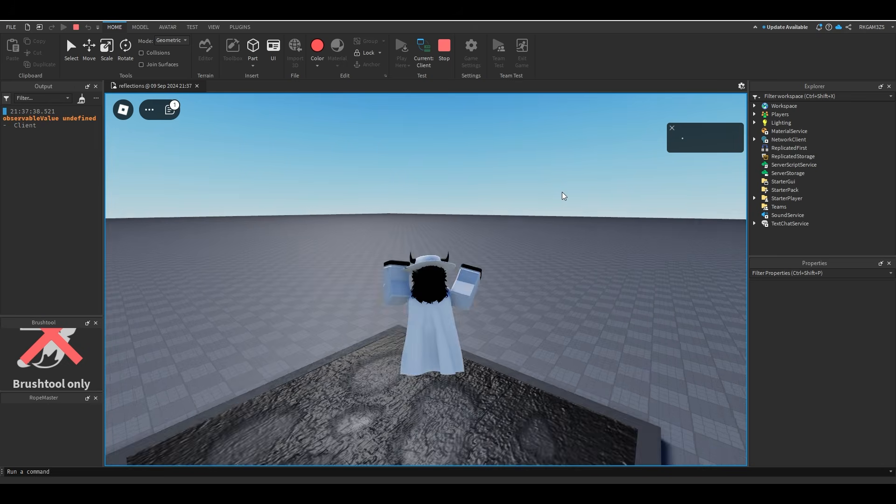
{"action": "right_click_drag", "start_coordinate": [562, 193], "coordinate": [563, 201]}
{"action": "scroll", "coordinate": [563, 192], "scroll_direction": "down", "scroll_amount": 3}
{"action": "key", "text": "d"}
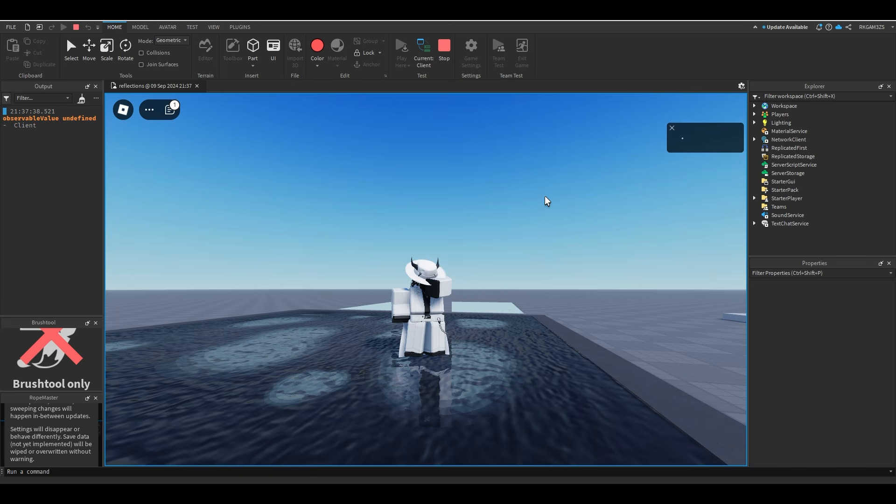
{"action": "right_click_drag", "start_coordinate": [528, 196], "coordinate": [584, 230]}
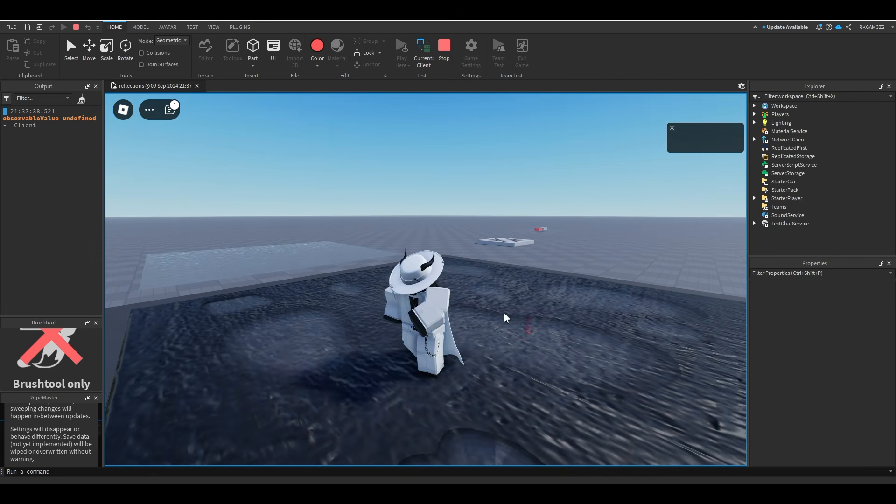
{"action": "right_click_drag", "start_coordinate": [504, 314], "coordinate": [565, 328]}
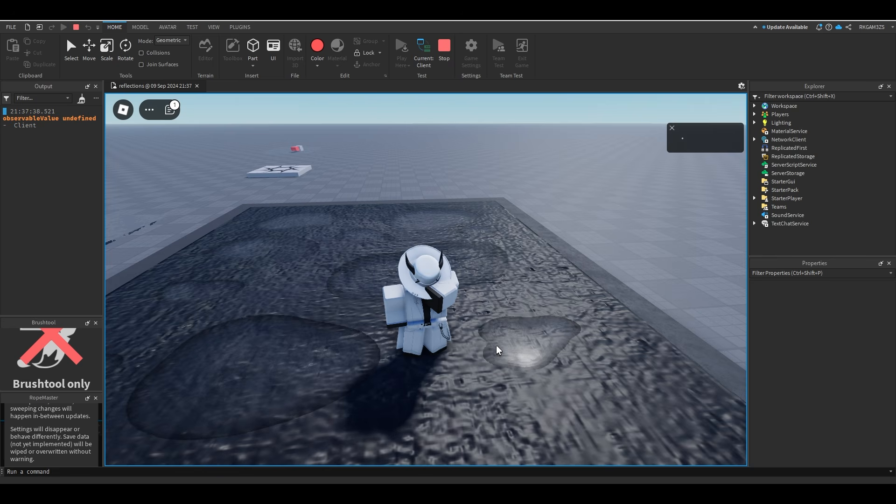
{"action": "right_click_drag", "start_coordinate": [498, 355], "coordinate": [498, 350]}
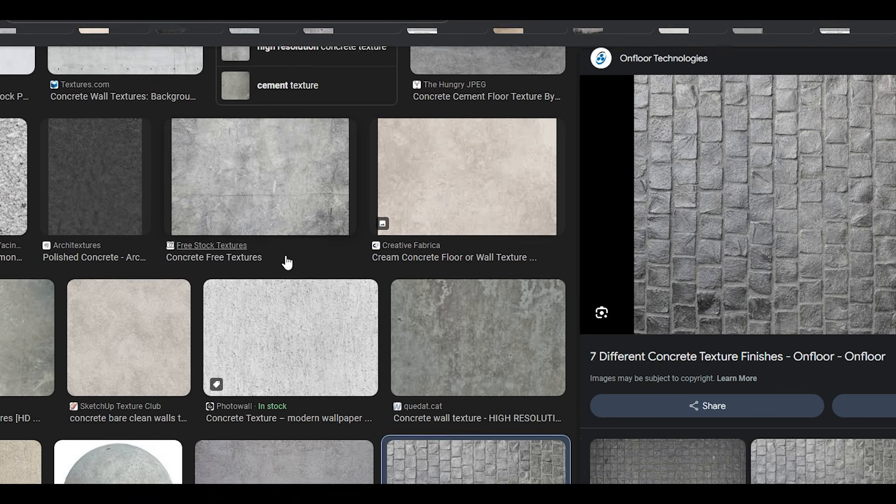
Browse the concrete texture image results for a suitable stone floor texture.
{"action": "scroll", "coordinate": [207, 307], "scroll_direction": "up", "scroll_amount": 3}
{"action": "scroll", "coordinate": [310, 320], "scroll_direction": "up", "scroll_amount": 6}
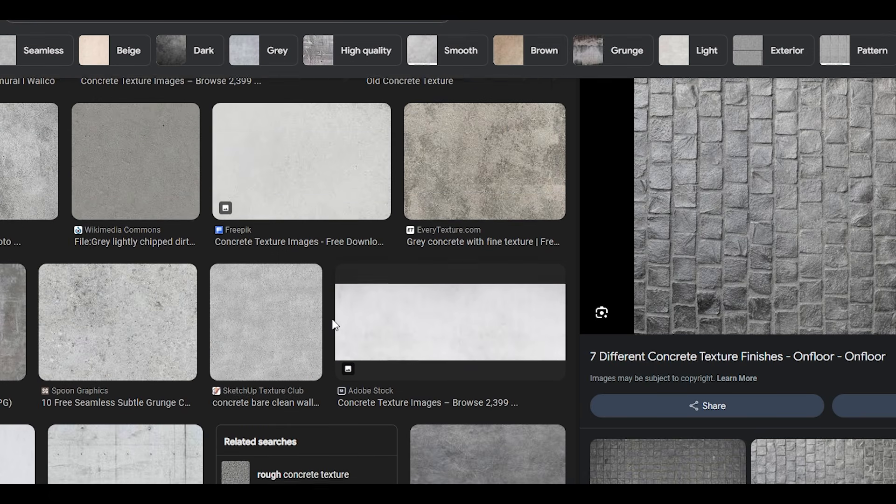
{"action": "scroll", "coordinate": [294, 316], "scroll_direction": "down", "scroll_amount": 10}
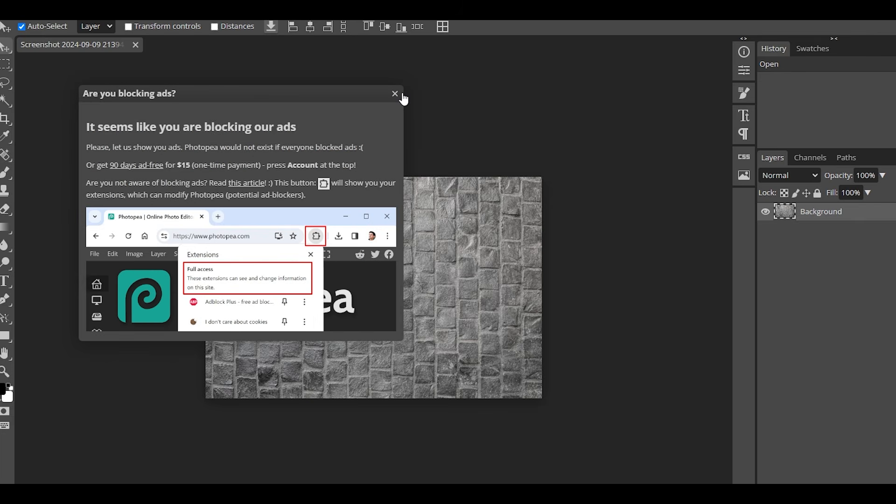
Dismiss the ad-blocking notice in Photopea and erase two large puddle holes in the stone texture with a 74 px eraser at 0% hardness.
{"action": "left_click", "coordinate": [395, 94]}
{"action": "left_click", "coordinate": [7, 210]}
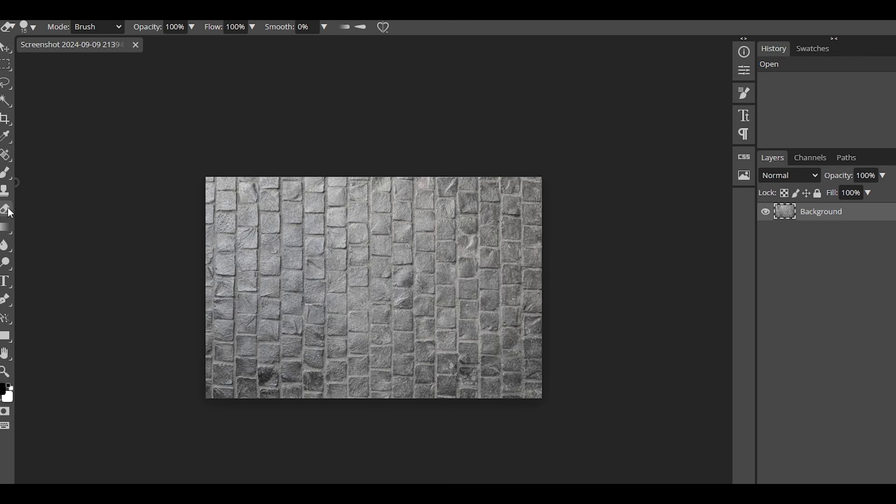
{"action": "left_click", "coordinate": [31, 28]}
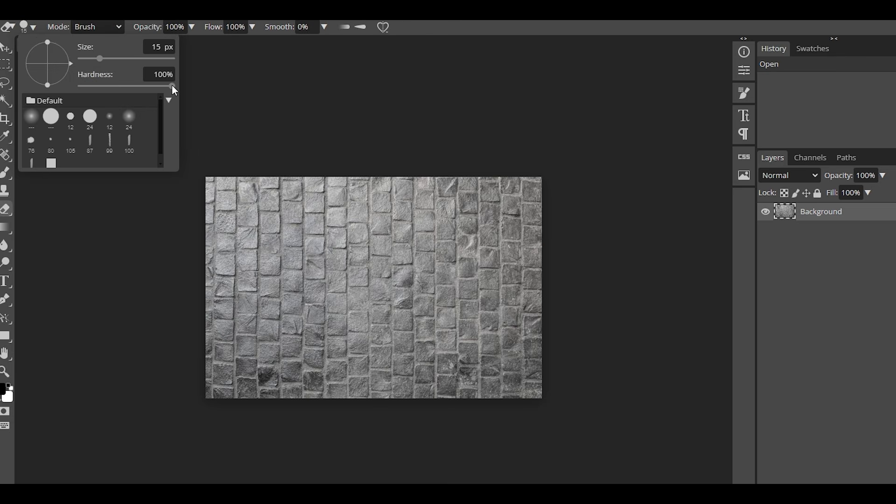
{"action": "mouse_move", "coordinate": [173, 86]}
{"action": "left_mouse_down"}
{"action": "mouse_move", "coordinate": [81, 87]}
{"action": "mouse_move", "coordinate": [117, 59]}
{"action": "left_mouse_up"}
{"action": "mouse_move", "coordinate": [248, 236]}
{"action": "left_mouse_down"}
{"action": "mouse_move", "coordinate": [298, 260]}
{"action": "mouse_move", "coordinate": [252, 245]}
{"action": "left_mouse_up"}
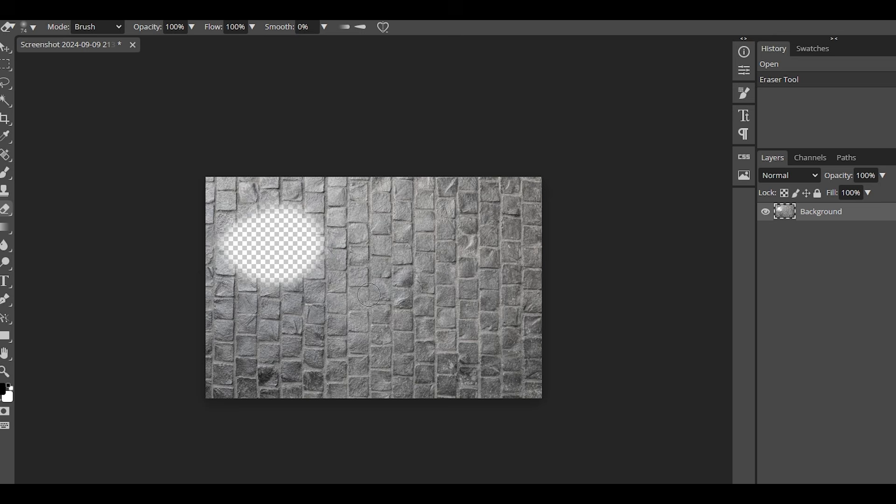
{"action": "mouse_move", "coordinate": [367, 341]}
{"action": "left_mouse_down"}
{"action": "mouse_move", "coordinate": [426, 352]}
{"action": "mouse_move", "coordinate": [394, 334]}
{"action": "mouse_move", "coordinate": [419, 322]}
{"action": "left_mouse_up"}
Erase a smaller puddle hole near the texture's upper right using a reduced eraser, and enlarge it with a 27 px size.
{"action": "left_click", "coordinate": [26, 27]}
{"action": "left_click_drag", "start_coordinate": [118, 59], "coordinate": [94, 59]}
{"action": "mouse_move", "coordinate": [444, 230]}
{"action": "left_mouse_down"}
{"action": "mouse_move", "coordinate": [450, 246]}
{"action": "mouse_move", "coordinate": [425, 243]}
{"action": "left_mouse_up"}
{"action": "left_click", "coordinate": [26, 27]}
{"action": "left_click_drag", "start_coordinate": [91, 58], "coordinate": [104, 59]}
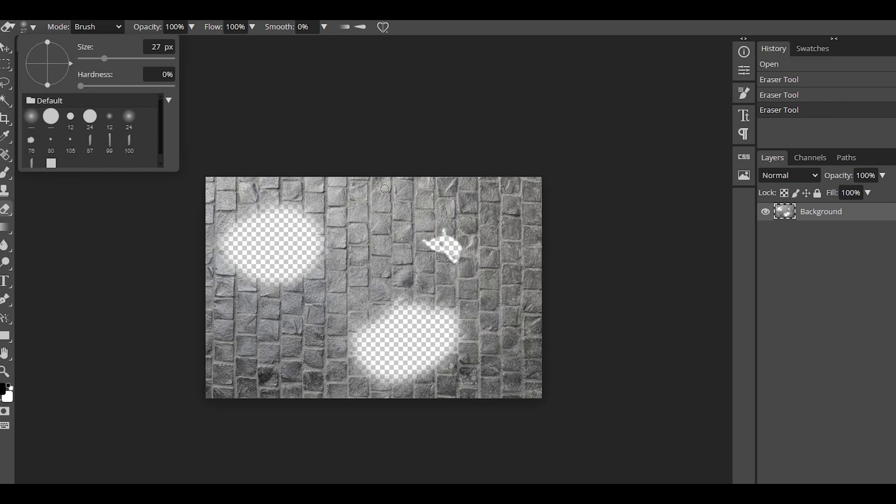
{"action": "mouse_move", "coordinate": [422, 245]}
{"action": "left_mouse_down"}
{"action": "mouse_move", "coordinate": [441, 243]}
{"action": "mouse_move", "coordinate": [453, 263]}
{"action": "mouse_move", "coordinate": [464, 246]}
{"action": "left_mouse_up"}
Erase small puddle holes near the texture's two lower corners and upper middle, and open the export options.
{"action": "mouse_move", "coordinate": [254, 348]}
{"action": "left_mouse_down"}
{"action": "mouse_move", "coordinate": [243, 355]}
{"action": "mouse_move", "coordinate": [265, 377]}
{"action": "left_mouse_up"}
{"action": "left_click_drag", "start_coordinate": [498, 363], "coordinate": [506, 366]}
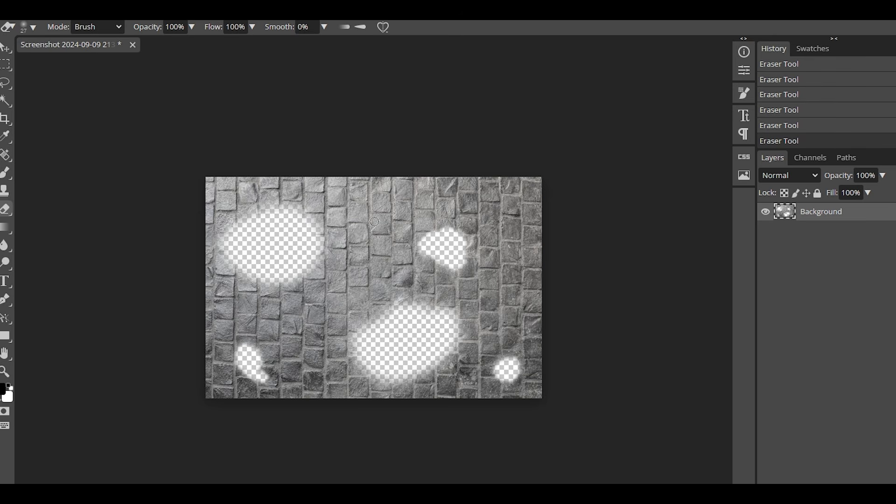
{"action": "mouse_move", "coordinate": [381, 200]}
{"action": "left_mouse_down"}
{"action": "mouse_move", "coordinate": [389, 208]}
{"action": "mouse_move", "coordinate": [379, 205]}
{"action": "mouse_move", "coordinate": [383, 223]}
{"action": "left_mouse_up"}
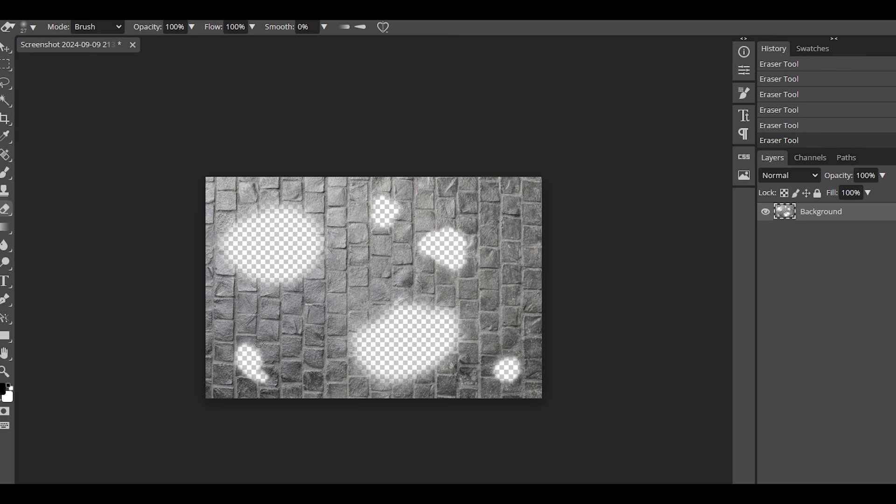
{"action": "left_click_drag", "start_coordinate": [252, 364], "coordinate": [265, 376]}
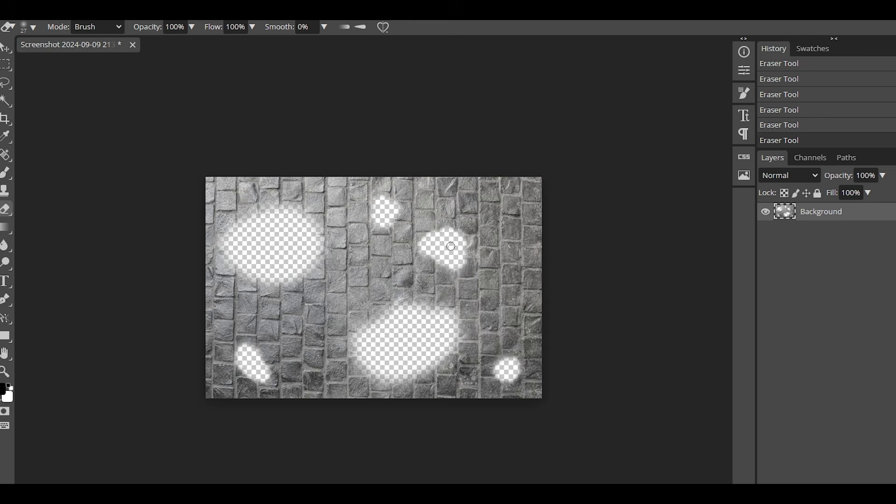
{"action": "left_click", "coordinate": [14, 18]}
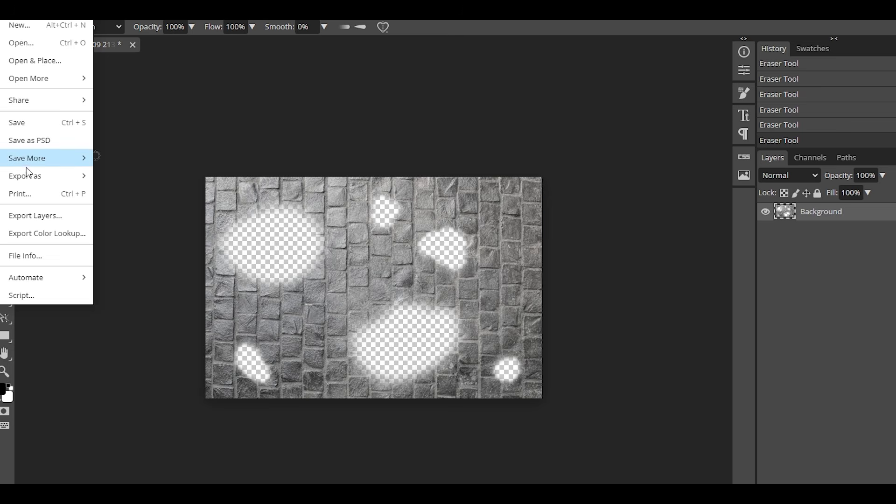
{"action": "mouse_move", "coordinate": [37, 179]}
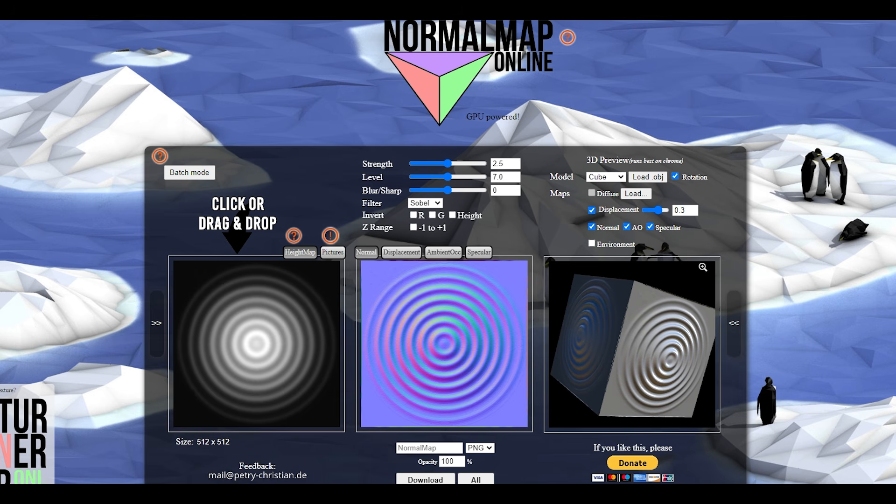
Generate normal maps in NormalMap Online from the stone texture with puddle holes and from the intact version, opening the image-saving options.
{"action": "left_click_drag", "start_coordinate": [825, 318], "coordinate": [211, 291]}
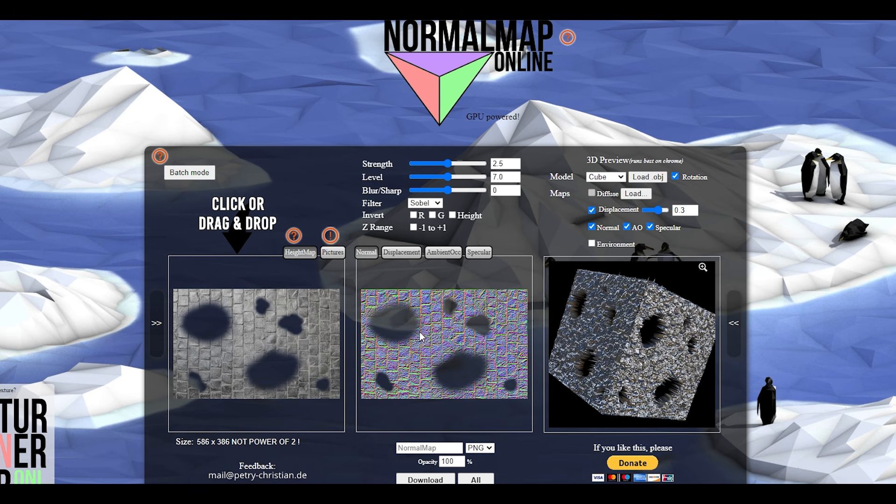
{"action": "right_click", "coordinate": [436, 335]}
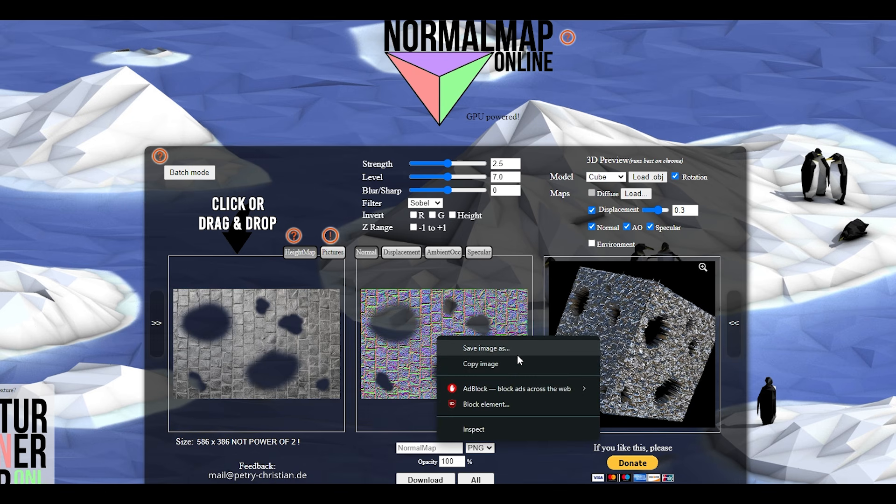
{"action": "key", "text": "Escape"}
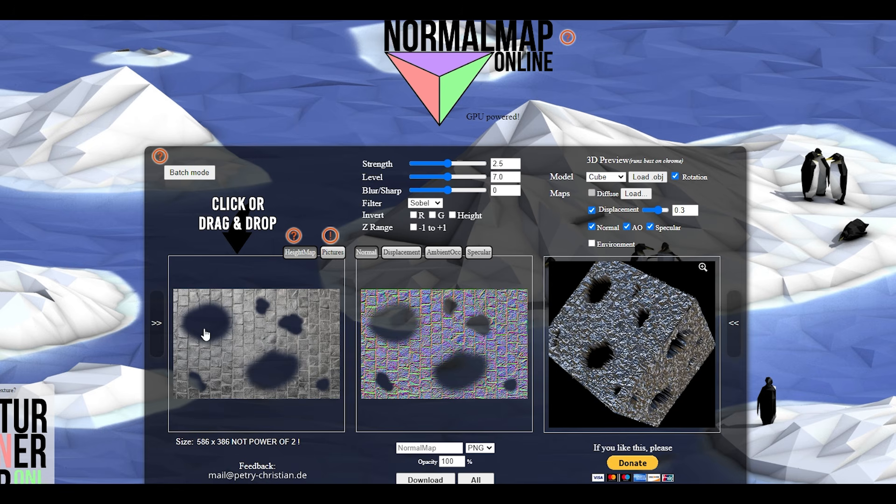
{"action": "mouse_move", "coordinate": [294, 373]}
{"action": "left_mouse_down"}
{"action": "mouse_move", "coordinate": [258, 364]}
{"action": "mouse_move", "coordinate": [293, 381]}
{"action": "left_mouse_up"}
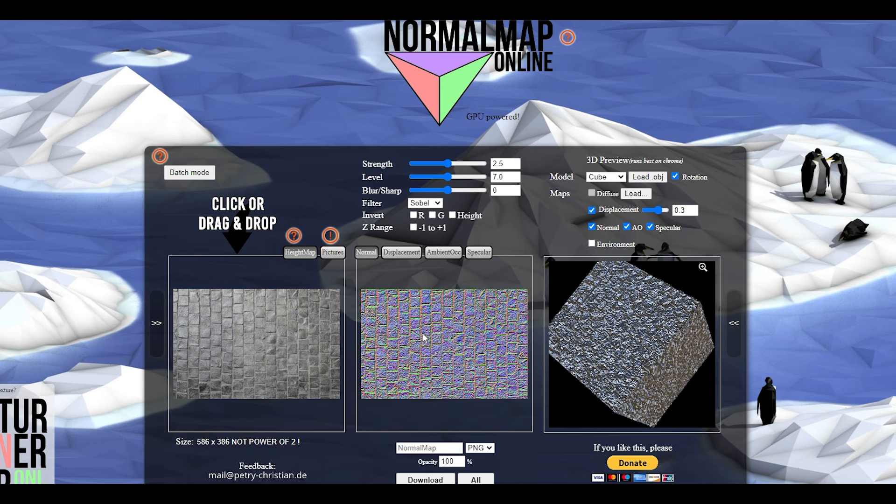
{"action": "right_click", "coordinate": [409, 333]}
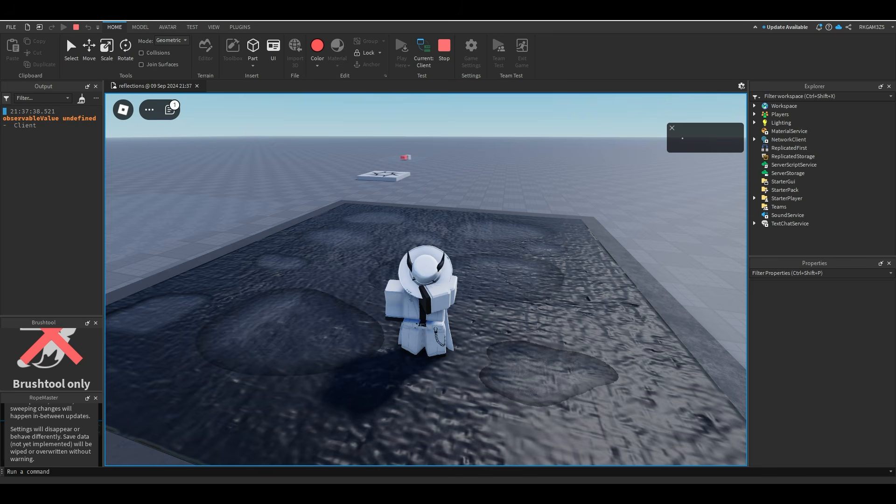
Switch to Roblox Studio, stop the playtest and view the framed puddle floor from another angle.
{"action": "left_click", "coordinate": [444, 56]}
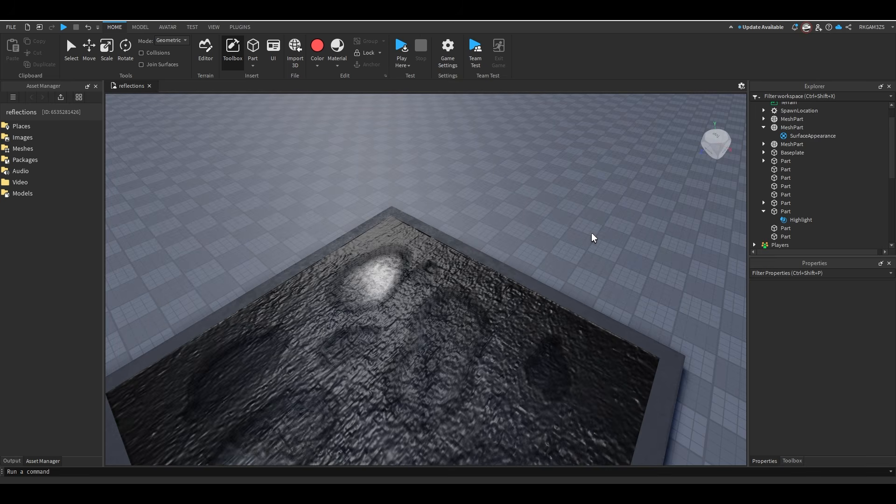
{"action": "right_click_drag", "start_coordinate": [592, 234], "coordinate": [591, 245]}
{"action": "key", "text": "a"}
{"action": "key", "text": "q"}
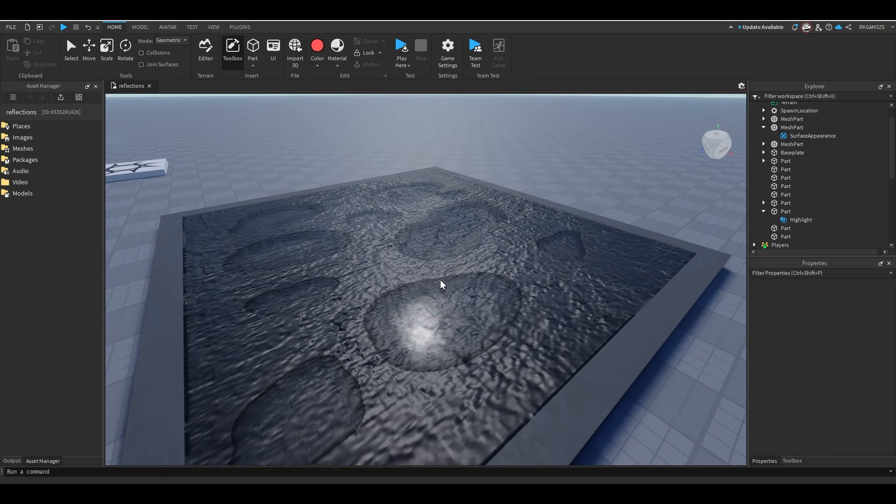
Insert a MeshPart into the Workspace on the empty baseplate area beside the framed puddle floor.
{"action": "right_click_drag", "start_coordinate": [481, 283], "coordinate": [480, 282]}
{"action": "key", "text": "w"}
{"action": "key", "text": "w"}
{"action": "key", "text": "s"}
{"action": "key", "text": "d"}
{"action": "right_click_drag", "start_coordinate": [426, 236], "coordinate": [442, 248]}
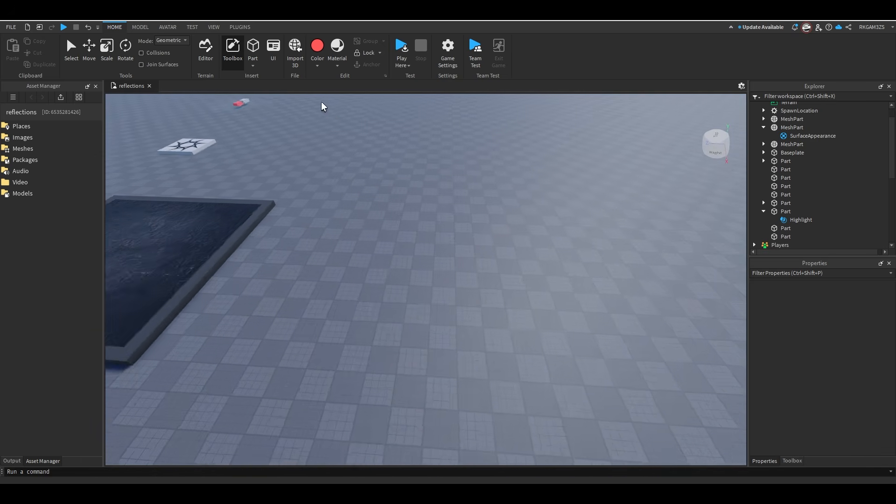
{"action": "scroll", "coordinate": [794, 136], "scroll_direction": "up", "scroll_amount": 1}
{"action": "left_click", "coordinate": [804, 106]}
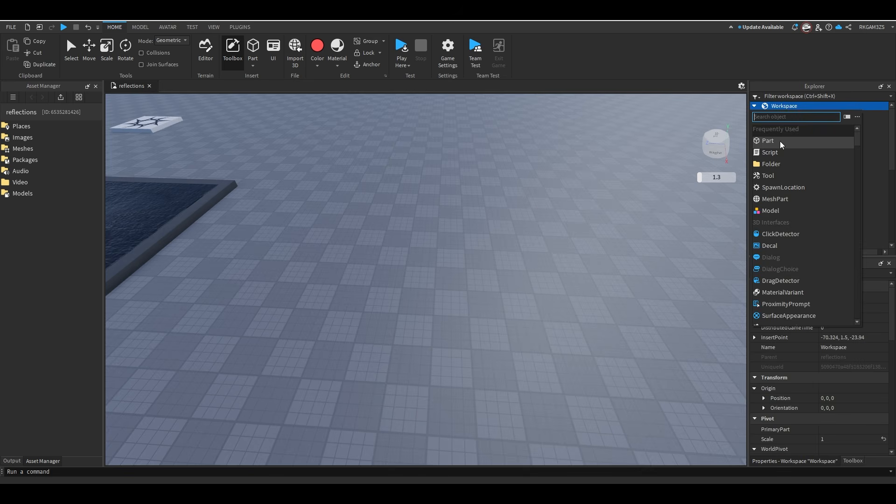
{"action": "type", "text": "mesh"}
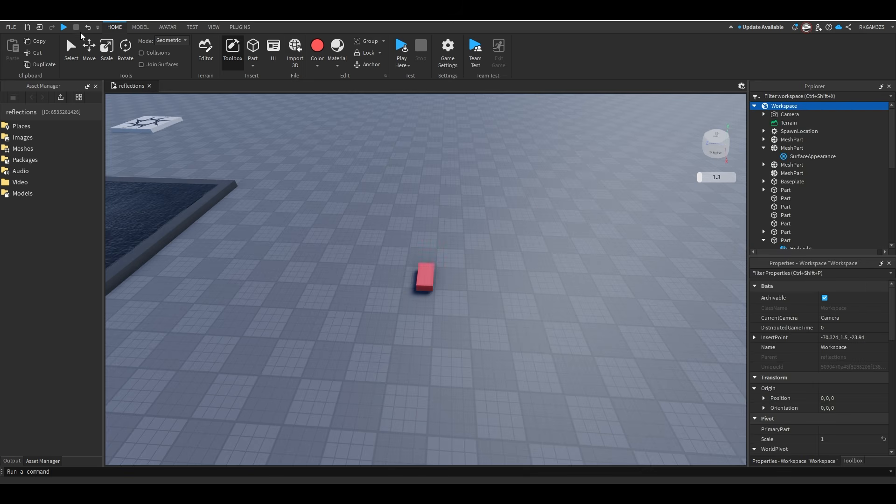
Scale the new MeshPart along its length and width into a large flat floor slab.
{"action": "left_click", "coordinate": [429, 282]}
{"action": "left_click_drag", "start_coordinate": [443, 278], "coordinate": [651, 291]}
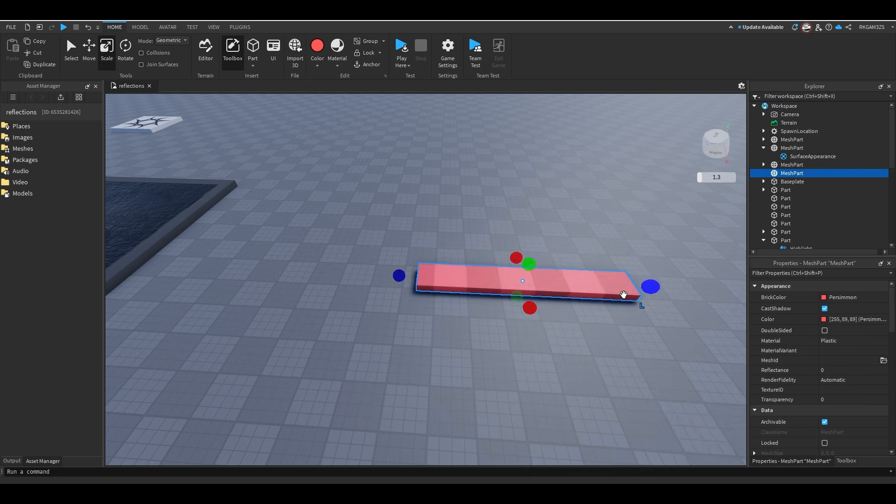
{"action": "left_click_drag", "start_coordinate": [530, 309], "coordinate": [572, 443]}
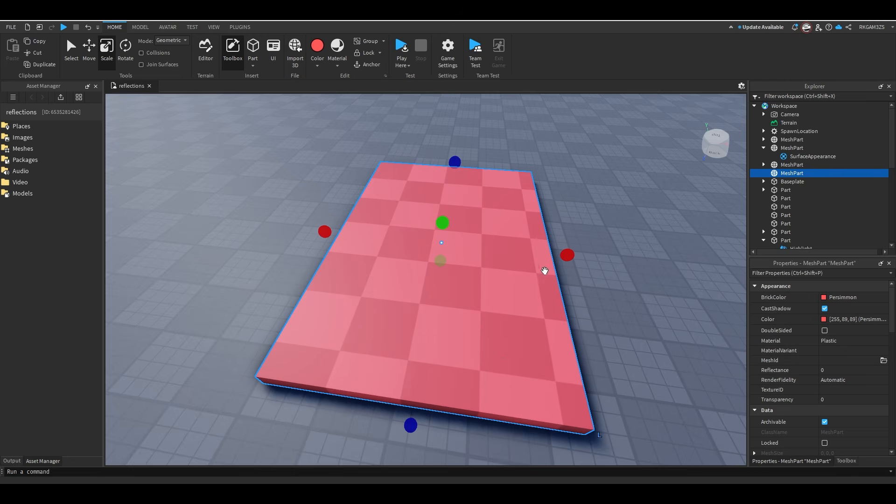
{"action": "left_click_drag", "start_coordinate": [566, 254], "coordinate": [653, 264]}
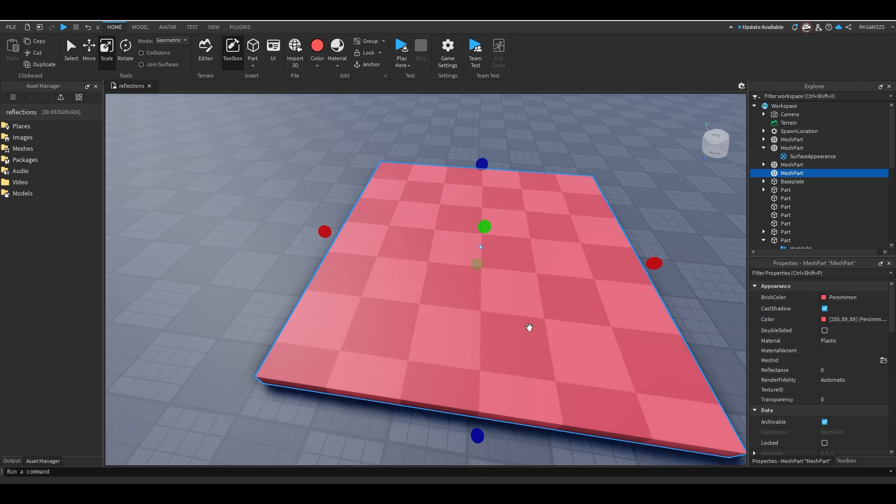
Add a SurfaceAppearance to the MeshPart slab and set the slab's colour to white (255, 255, 255).
{"action": "left_click", "coordinate": [808, 173]}
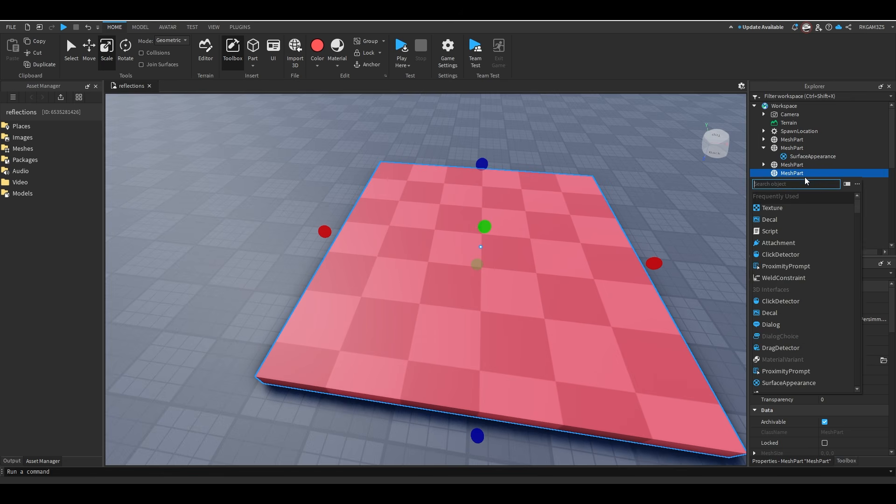
{"action": "type", "text": "surfa"}
{"action": "left_click", "coordinate": [782, 196]}
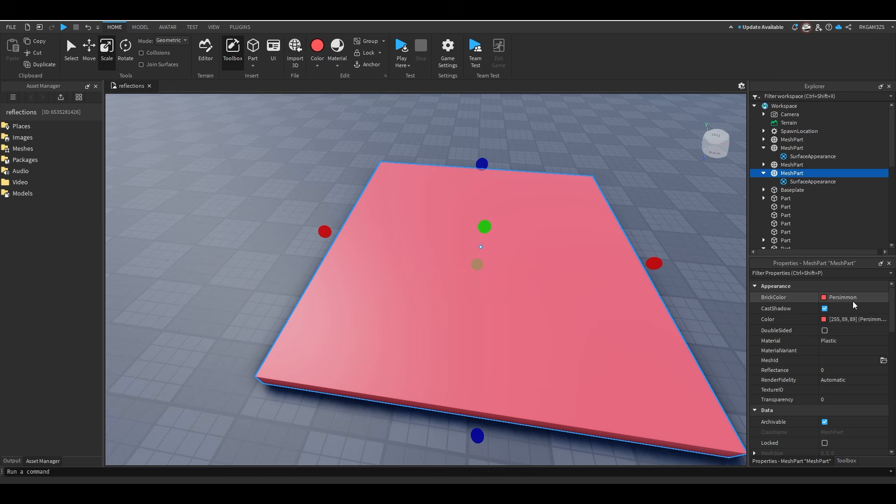
{"action": "left_click", "coordinate": [840, 319]}
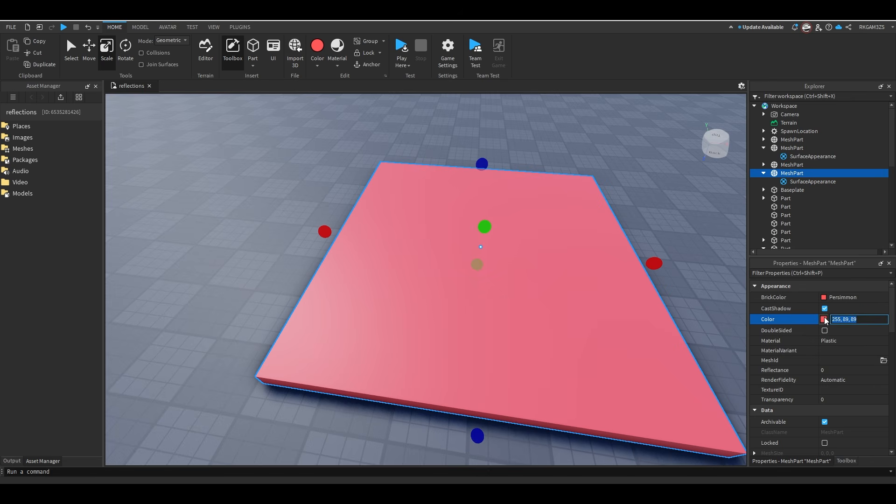
{"action": "left_click", "coordinate": [824, 320]}
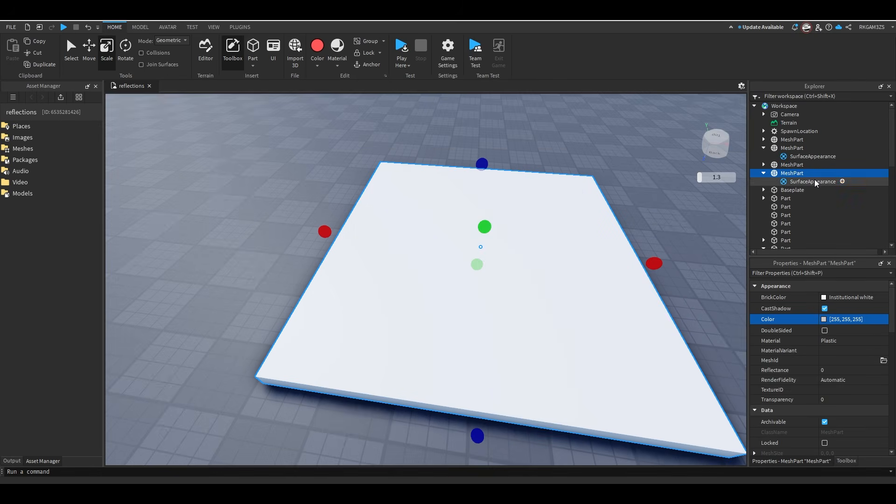
Assign the stone texture with puddle holes as the SurfaceAppearance's ColorMap, add its NormalMap, and inspect the slab from several angles.
{"action": "left_click", "coordinate": [816, 182]}
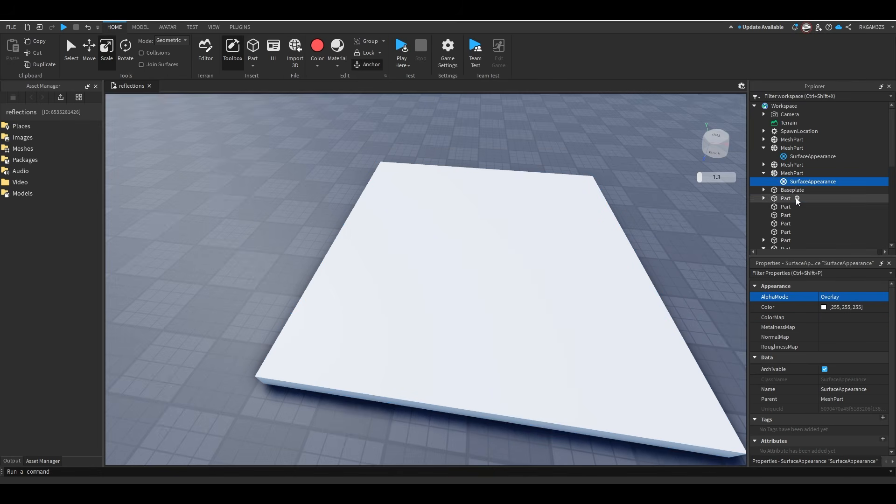
{"action": "left_click", "coordinate": [835, 319]}
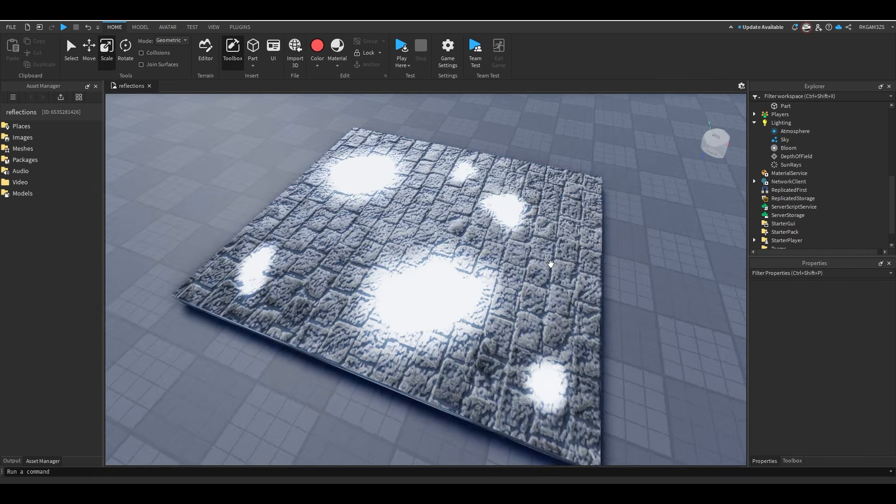
{"action": "left_click", "coordinate": [382, 231]}
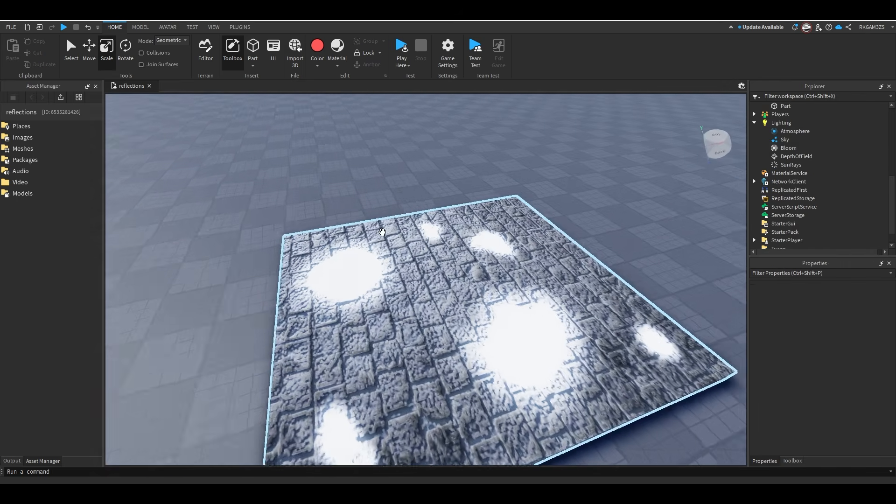
{"action": "left_click_drag", "start_coordinate": [382, 231], "coordinate": [388, 229]}
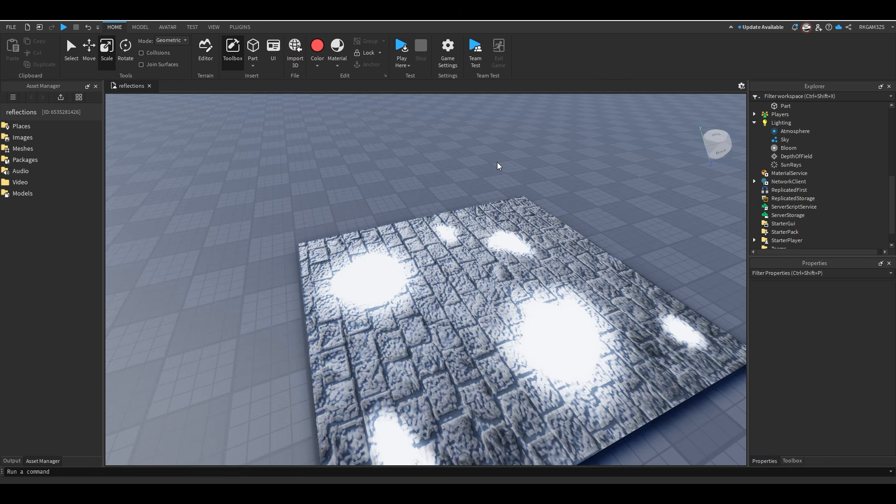
{"action": "right_click_drag", "start_coordinate": [560, 214], "coordinate": [557, 214]}
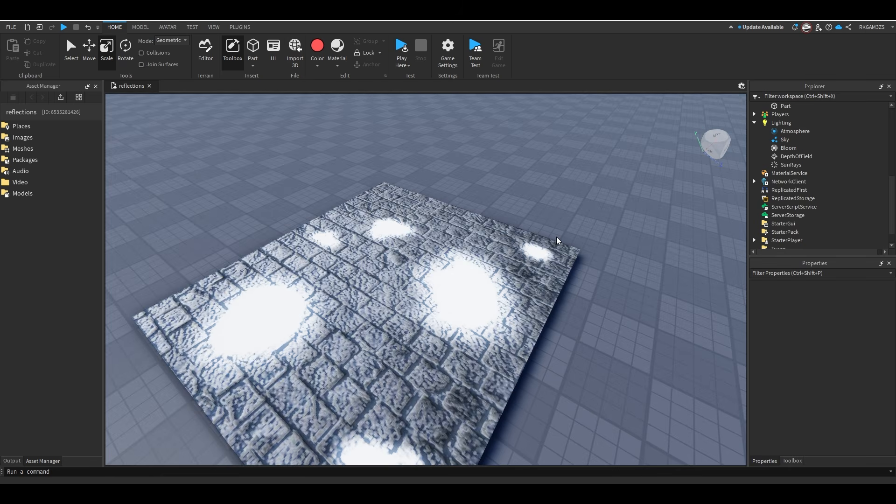
{"action": "right_click_drag", "start_coordinate": [530, 230], "coordinate": [531, 240]}
Set the AlphaMode of the stone slab's SurfaceAppearance to Transparency.
{"action": "left_click", "coordinate": [530, 240]}
{"action": "right_click_drag", "start_coordinate": [601, 248], "coordinate": [601, 248]}
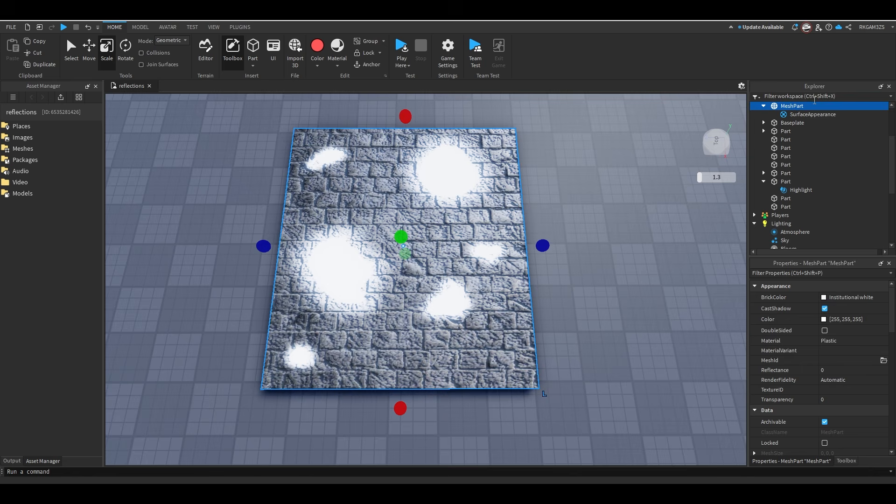
{"action": "left_click", "coordinate": [805, 114]}
{"action": "left_click", "coordinate": [848, 312]}
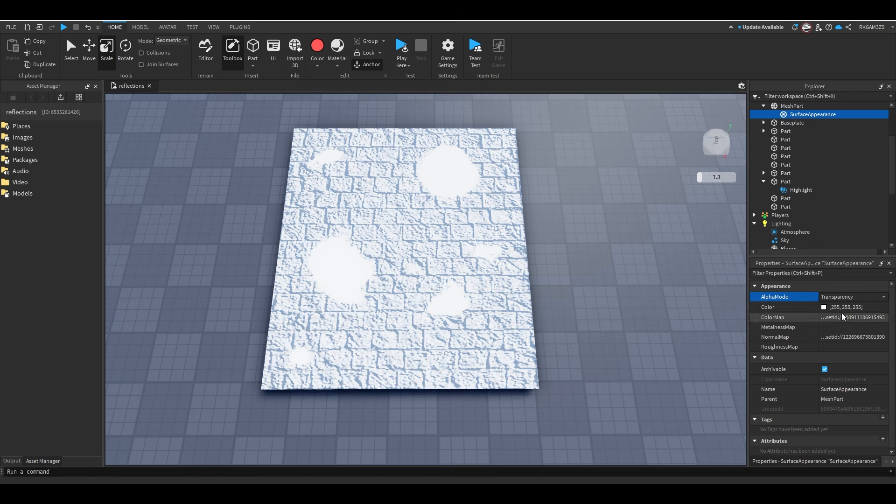
Reduce the thickness of the stone slab with the puddle holes.
{"action": "right_click_drag", "start_coordinate": [581, 233], "coordinate": [632, 226]}
{"action": "scroll", "coordinate": [632, 225], "scroll_direction": "down", "scroll_amount": 3}
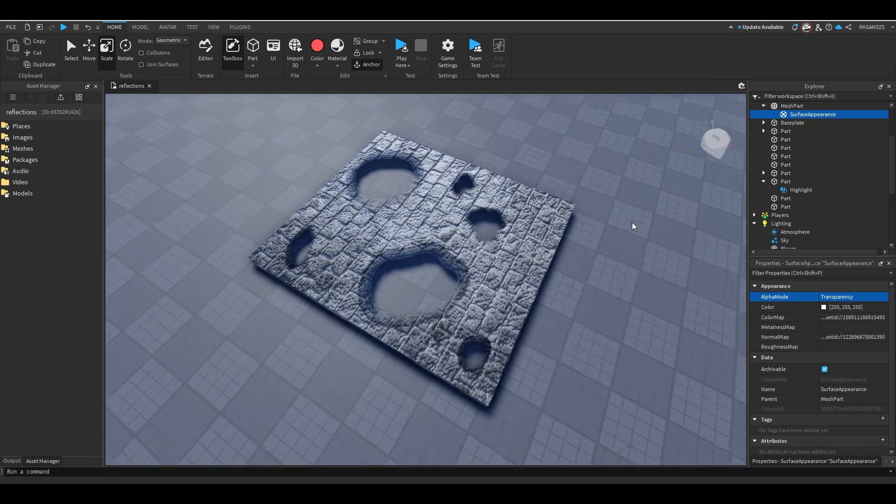
{"action": "scroll", "coordinate": [438, 202], "scroll_direction": "up", "scroll_amount": 6}
{"action": "left_click", "coordinate": [455, 184]}
{"action": "scroll", "coordinate": [456, 184], "scroll_direction": "down", "scroll_amount": 5}
{"action": "right_click_drag", "start_coordinate": [455, 184], "coordinate": [452, 196]}
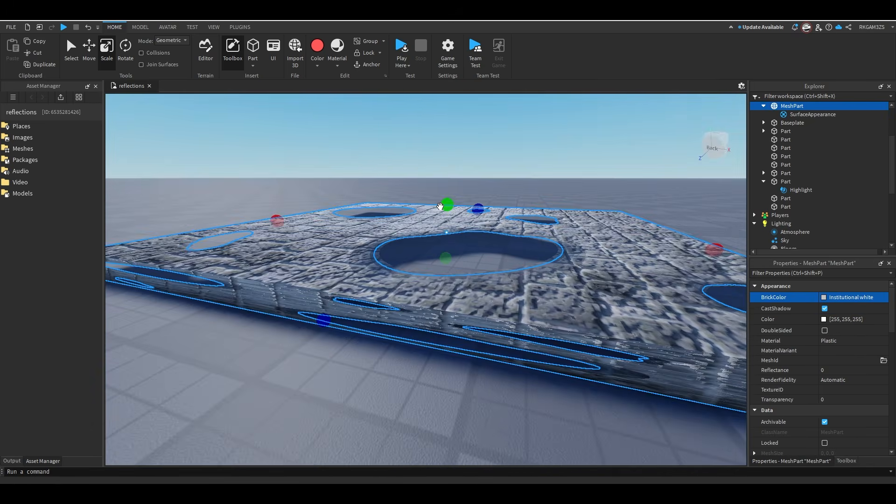
{"action": "left_click_drag", "start_coordinate": [447, 203], "coordinate": [448, 216]}
Raise the thinned stone slab above the baseplate, duplicate it, and offset the copy slightly downward.
{"action": "right_click_drag", "start_coordinate": [448, 216], "coordinate": [445, 225]}
{"action": "scroll", "coordinate": [442, 255], "scroll_direction": "down", "scroll_amount": 2}
{"action": "left_click_drag", "start_coordinate": [445, 224], "coordinate": [450, 182]}
{"action": "key", "text": "ctrl+d"}
{"action": "scroll", "coordinate": [551, 279], "scroll_direction": "up", "scroll_amount": 1}
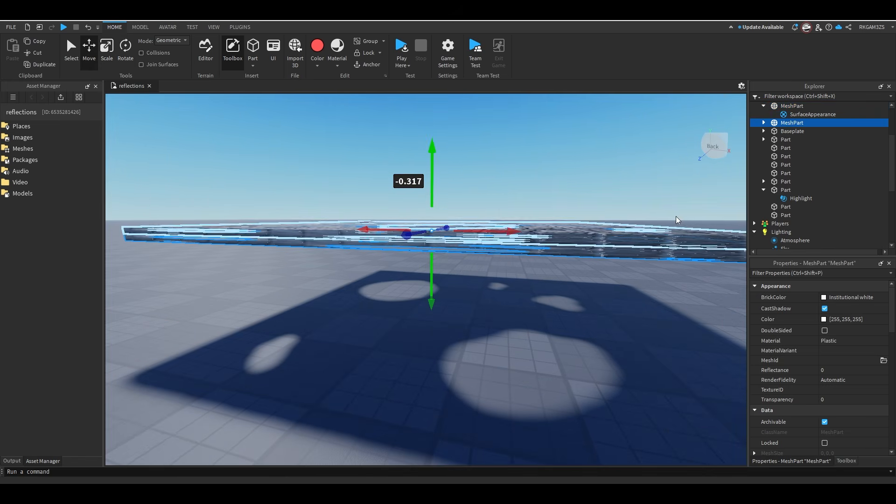
{"action": "left_click", "coordinate": [764, 123]}
{"action": "left_click", "coordinate": [812, 131]}
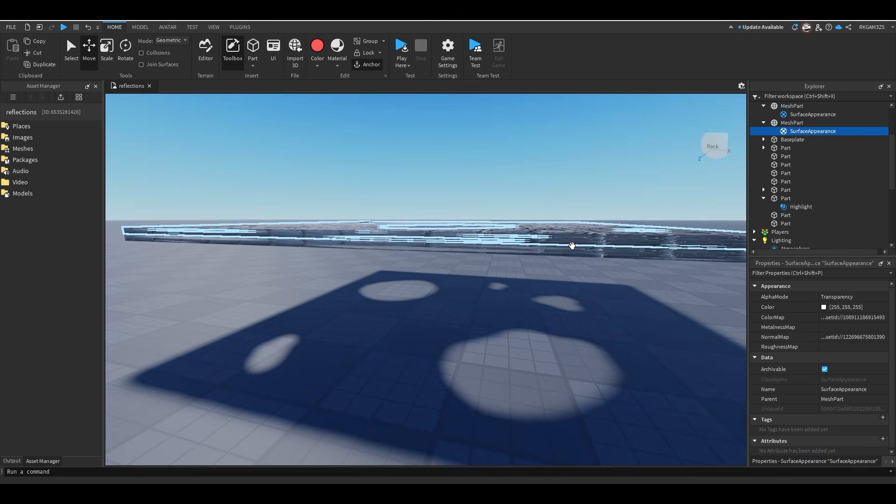
{"action": "right_click_drag", "start_coordinate": [572, 245], "coordinate": [575, 249]}
{"action": "key", "text": "e"}
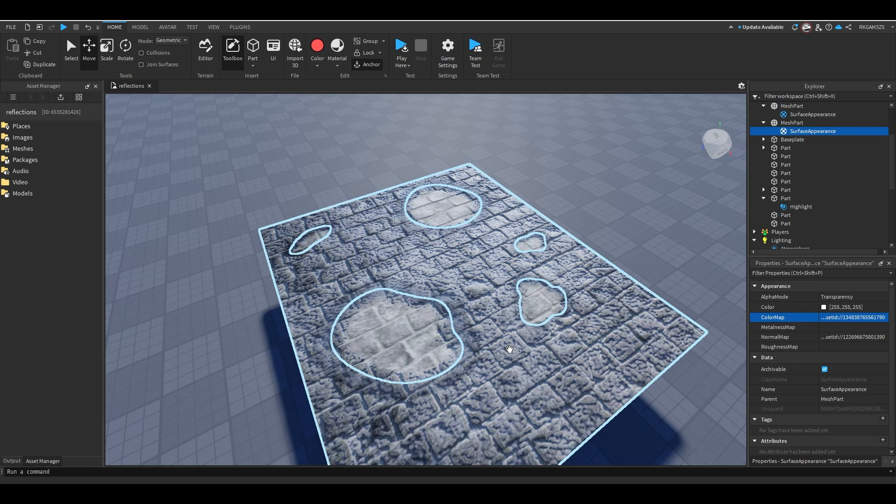
{"action": "right_click_drag", "start_coordinate": [416, 379], "coordinate": [469, 316]}
{"action": "right_click_drag", "start_coordinate": [566, 235], "coordinate": [766, 257]}
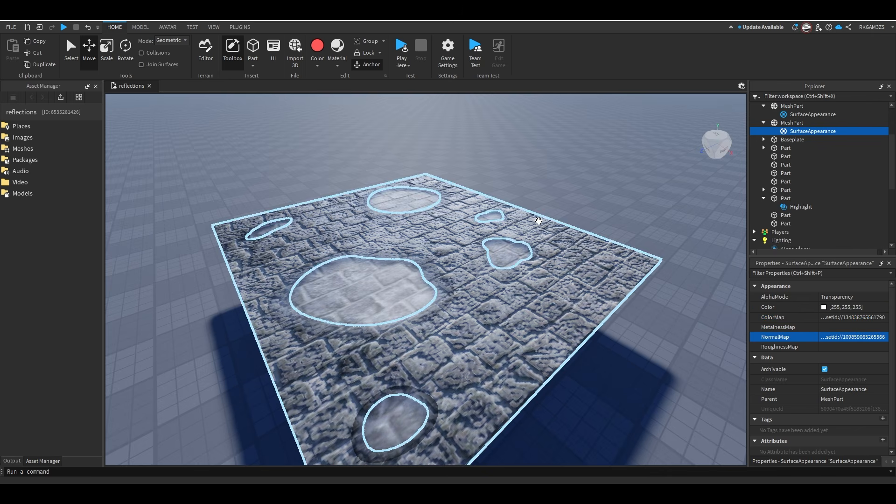
{"action": "right_click_drag", "start_coordinate": [621, 168], "coordinate": [622, 168]}
{"action": "key", "text": "a"}
{"action": "key", "text": "a"}
{"action": "key", "text": "w"}
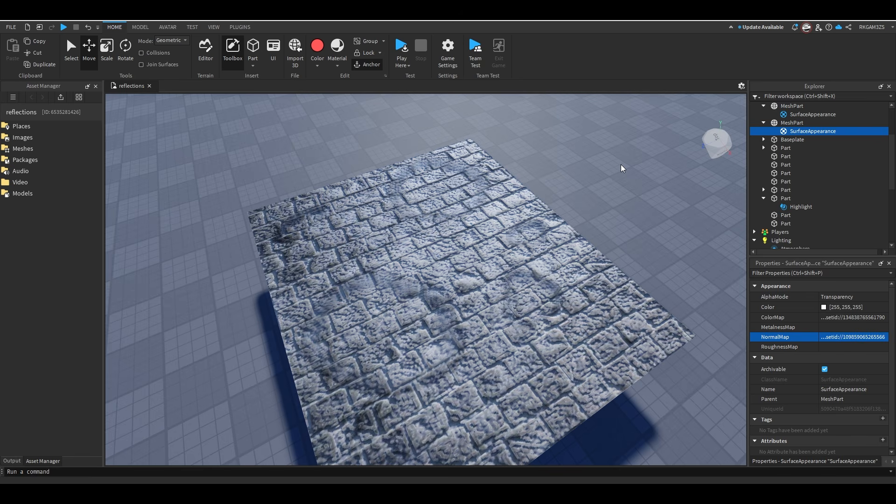
Adjust the thickness of the lower, solid stone slab.
{"action": "right_click_drag", "start_coordinate": [621, 168], "coordinate": [630, 150]}
{"action": "left_click", "coordinate": [624, 152]}
{"action": "left_click", "coordinate": [474, 305]}
{"action": "right_click_drag", "start_coordinate": [474, 304], "coordinate": [453, 296]}
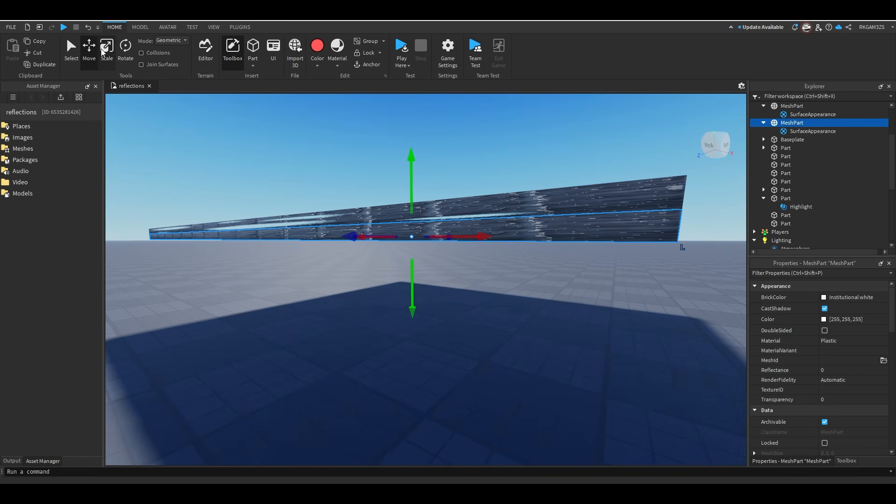
{"action": "key", "text": "w"}
{"action": "right_click_drag", "start_coordinate": [426, 216], "coordinate": [458, 208]}
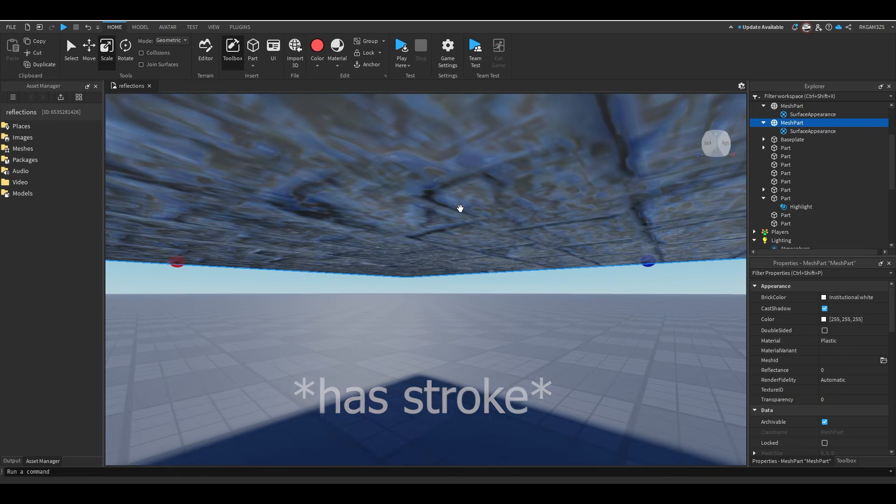
{"action": "key", "text": "e"}
{"action": "left_click_drag", "start_coordinate": [438, 282], "coordinate": [438, 282]}
{"action": "key", "text": "e"}
{"action": "right_click_drag", "start_coordinate": [548, 346], "coordinate": [547, 346]}
{"action": "key", "text": "s"}
{"action": "key", "text": "q"}
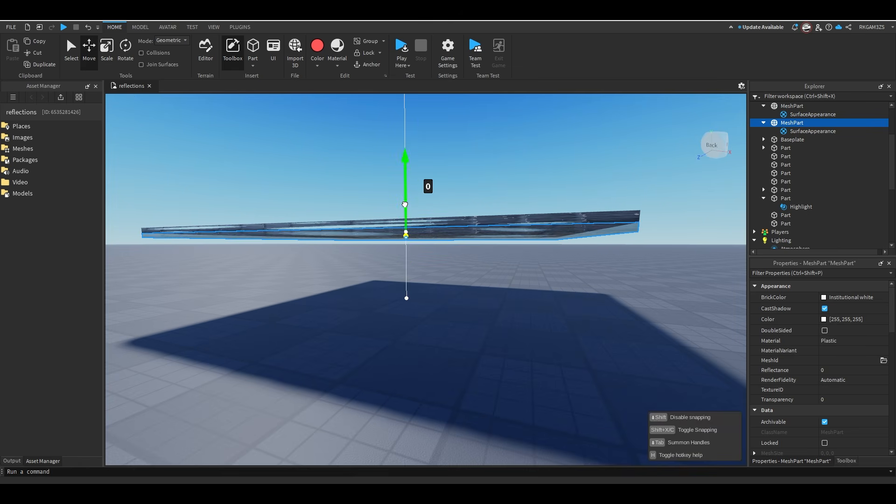
Adjust the lower stone slab's height so it sits directly beneath the slab with puddle holes.
{"action": "left_click_drag", "start_coordinate": [405, 204], "coordinate": [405, 205]}
{"action": "right_click_drag", "start_coordinate": [434, 193], "coordinate": [436, 194]}
{"action": "key", "text": "e"}
{"action": "left_click", "coordinate": [455, 205]}
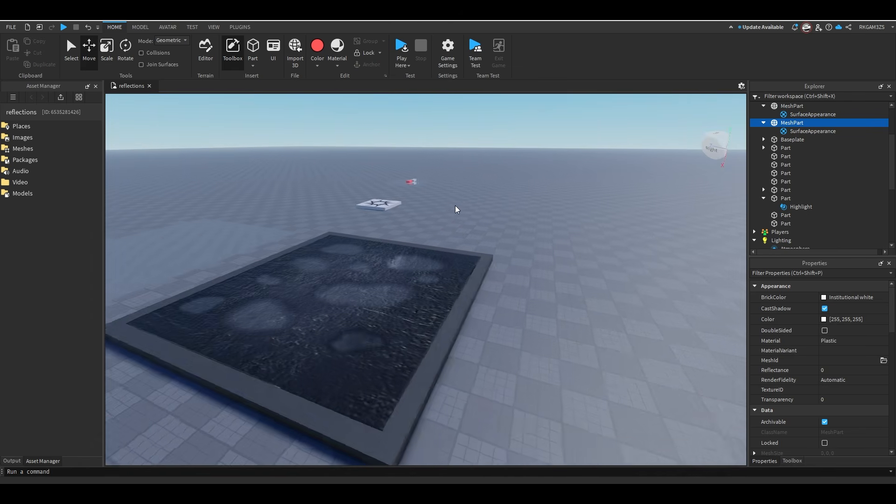
Insert a new block part near the slabs and set its colour to white (255, 255, 255).
{"action": "key", "text": "a"}
{"action": "right_click_drag", "start_coordinate": [530, 216], "coordinate": [530, 222]}
{"action": "key", "text": "w"}
{"action": "key", "text": "w"}
{"action": "key", "text": "w"}
{"action": "left_click", "coordinate": [255, 49]}
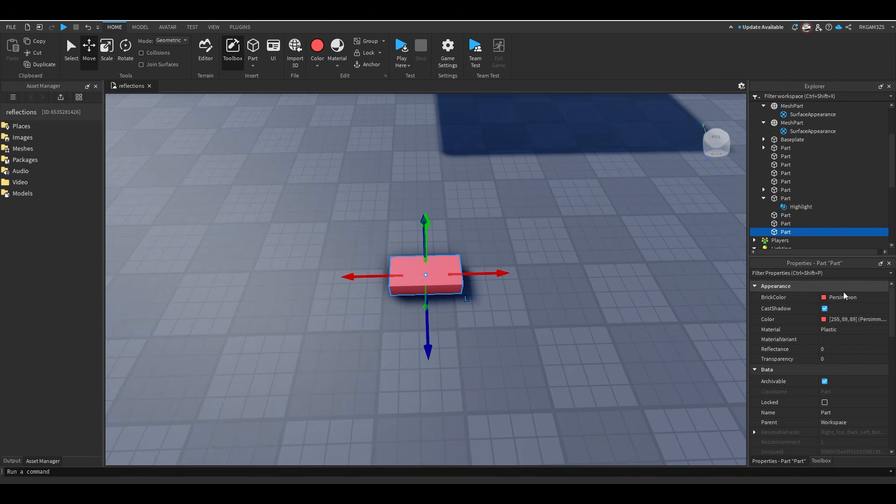
{"action": "left_click", "coordinate": [824, 319]}
{"action": "left_click", "coordinate": [429, 295]}
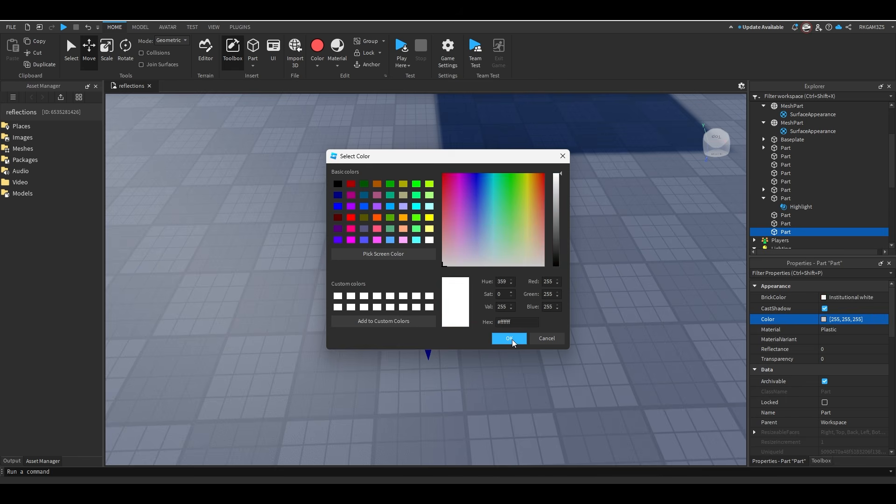
{"action": "left_click", "coordinate": [513, 339]}
Set the new part's Material to Glass and its Transparency to 2.
{"action": "left_click", "coordinate": [846, 332]}
{"action": "scroll", "coordinate": [848, 353], "scroll_direction": "up", "scroll_amount": 8}
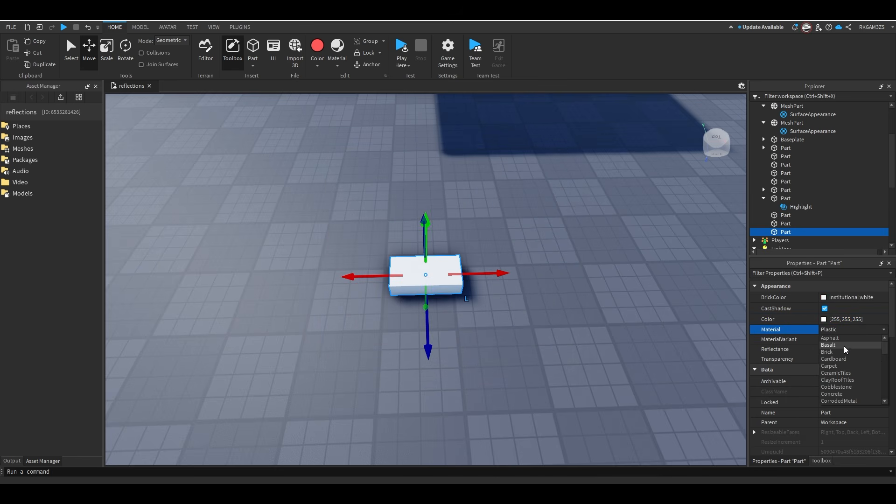
{"action": "scroll", "coordinate": [849, 359], "scroll_direction": "down", "scroll_amount": 2}
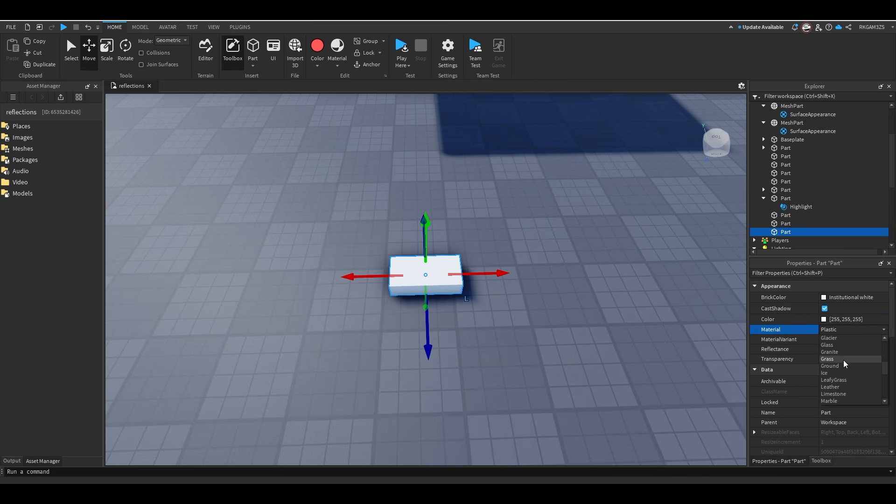
{"action": "left_click", "coordinate": [836, 345]}
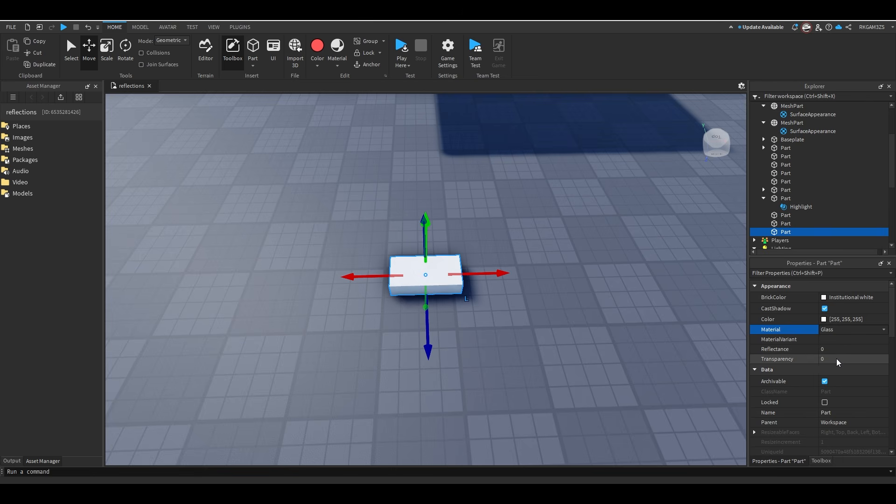
{"action": "left_click", "coordinate": [840, 359]}
{"action": "type", "text": "2"}
{"action": "key", "text": "Return"}
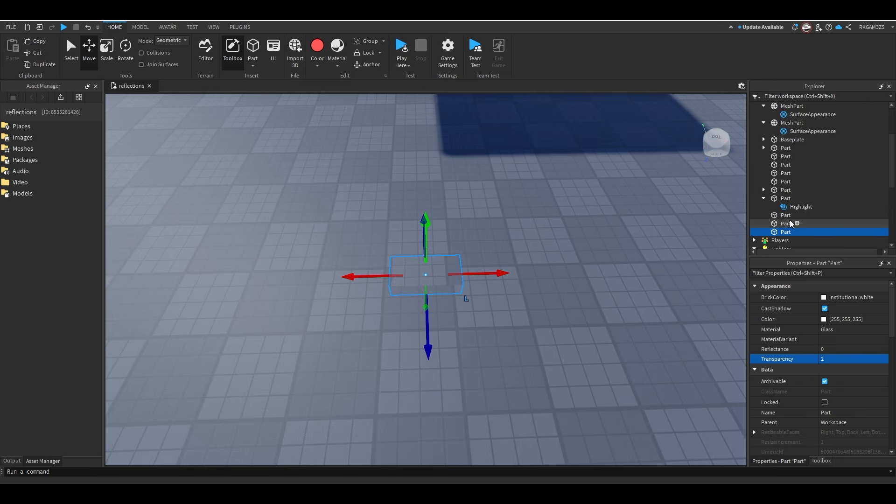
Add a Highlight to the glass part and set its FillTransparency and OutlineTransparency to 1.
{"action": "left_click", "coordinate": [798, 232]}
{"action": "type", "text": "high"}
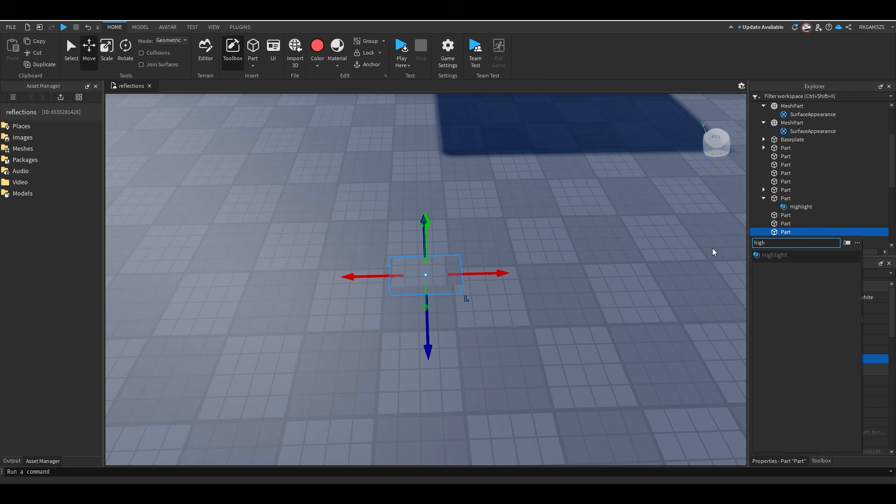
{"action": "left_click", "coordinate": [766, 256]}
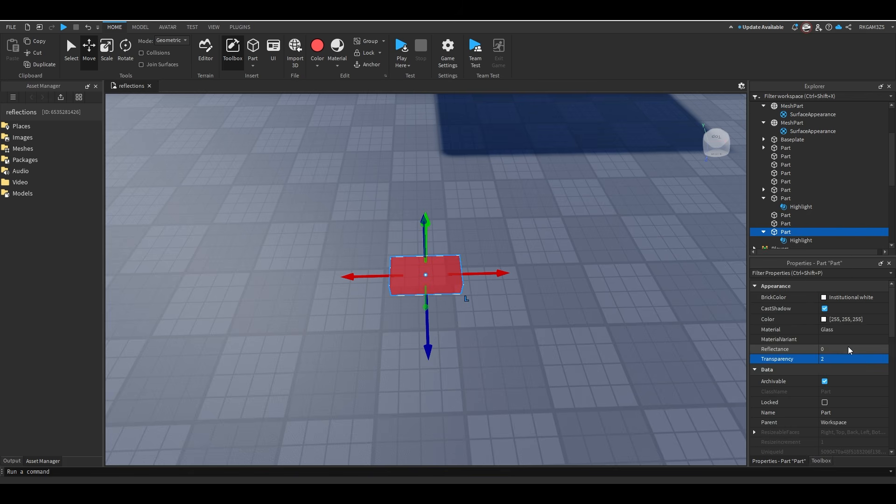
{"action": "left_click", "coordinate": [819, 240]}
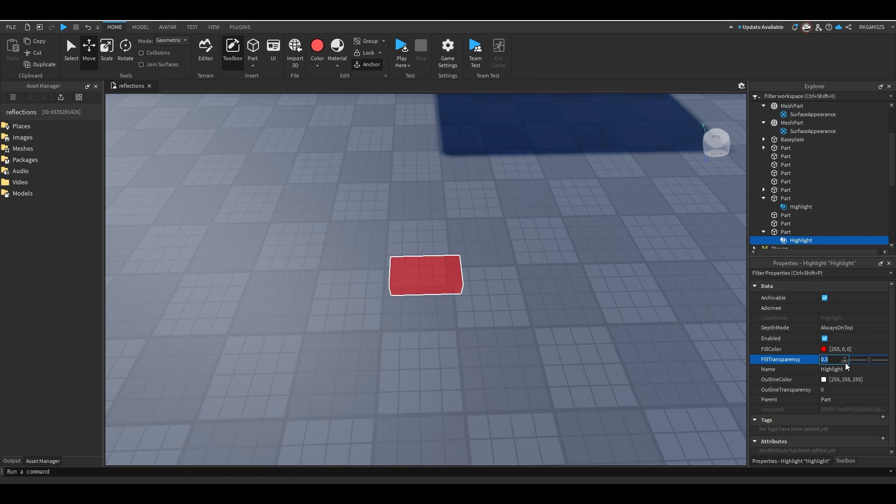
{"action": "type", "text": "1"}
{"action": "key", "text": "Return"}
{"action": "left_click", "coordinate": [831, 389]}
{"action": "type", "text": "1"}
{"action": "left_click", "coordinate": [540, 283]}
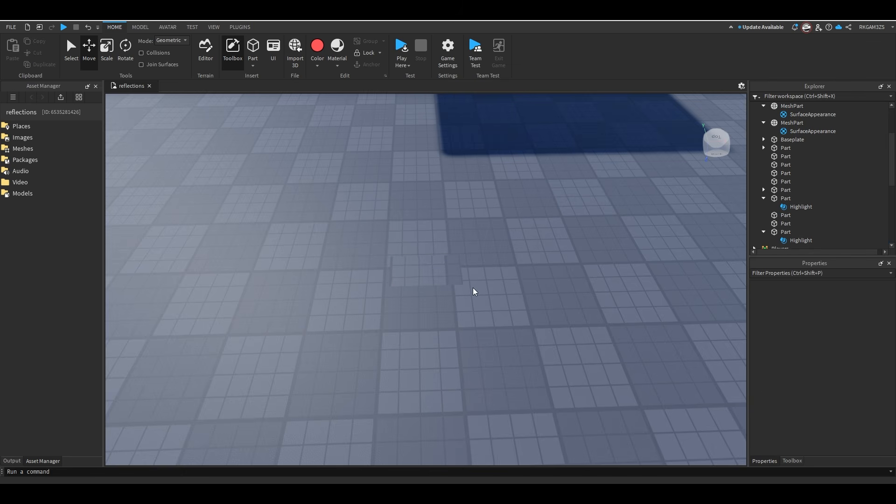
Move the transparent glass part up beneath the raised stone slabs.
{"action": "left_click_drag", "start_coordinate": [416, 265], "coordinate": [445, 170]}
{"action": "key", "text": "e"}
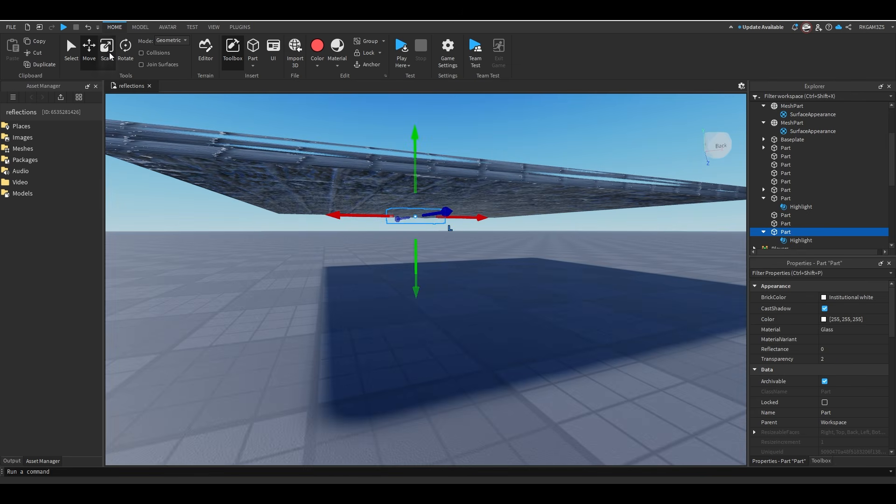
{"action": "left_click", "coordinate": [109, 55]}
{"action": "key", "text": "a"}
{"action": "right_click_drag", "start_coordinate": [398, 198], "coordinate": [405, 202]}
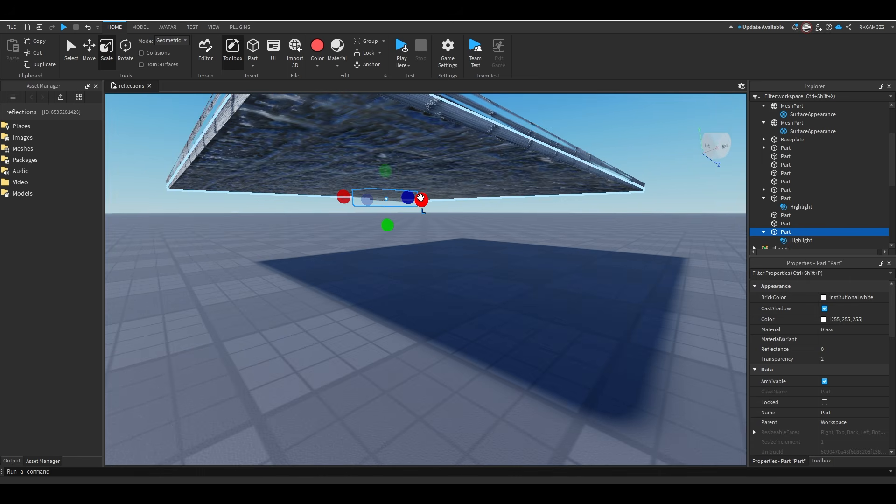
Scale the glass part along its length and width to cover the full footprint of the stone slabs.
{"action": "left_click_drag", "start_coordinate": [422, 199], "coordinate": [446, 199]}
{"action": "left_click_drag", "start_coordinate": [401, 226], "coordinate": [491, 169]}
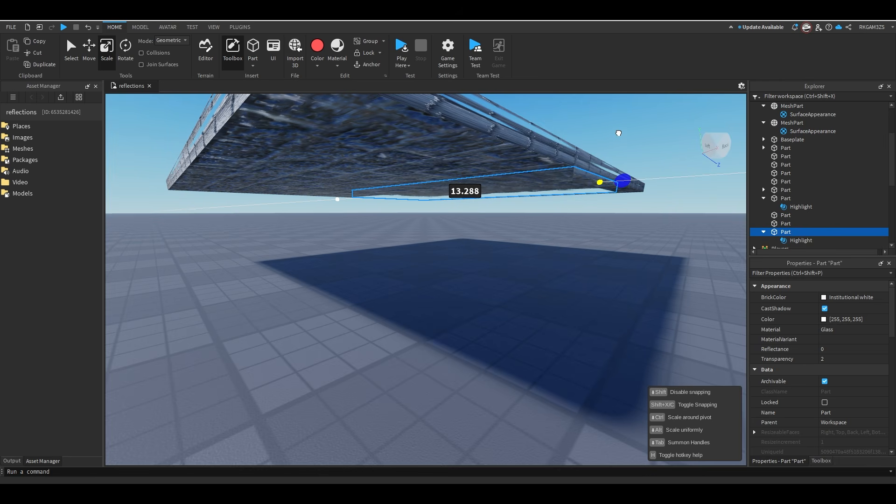
{"action": "left_click_drag", "start_coordinate": [625, 133], "coordinate": [624, 136]}
{"action": "left_click_drag", "start_coordinate": [410, 184], "coordinate": [163, 137]}
{"action": "right_click_drag", "start_coordinate": [163, 138], "coordinate": [394, 188]}
{"action": "left_click_drag", "start_coordinate": [425, 196], "coordinate": [282, 196]}
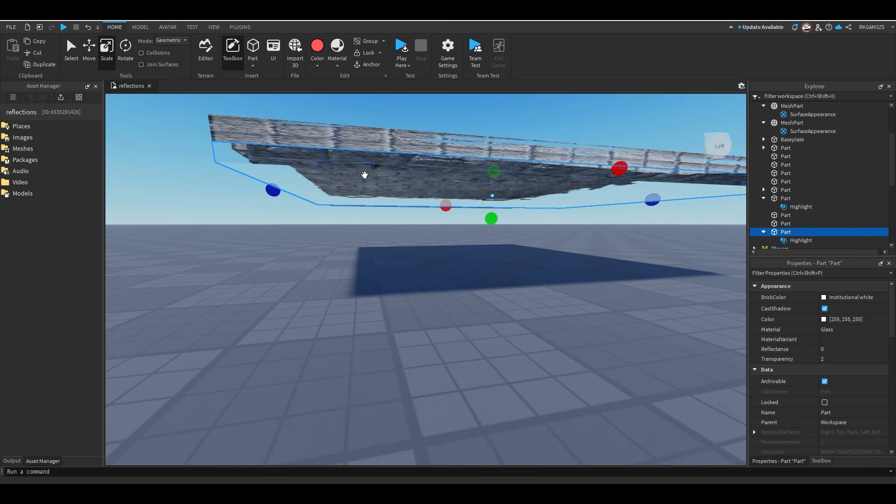
{"action": "right_click_drag", "start_coordinate": [581, 268], "coordinate": [572, 294]}
{"action": "left_click_drag", "start_coordinate": [434, 214], "coordinate": [325, 214]}
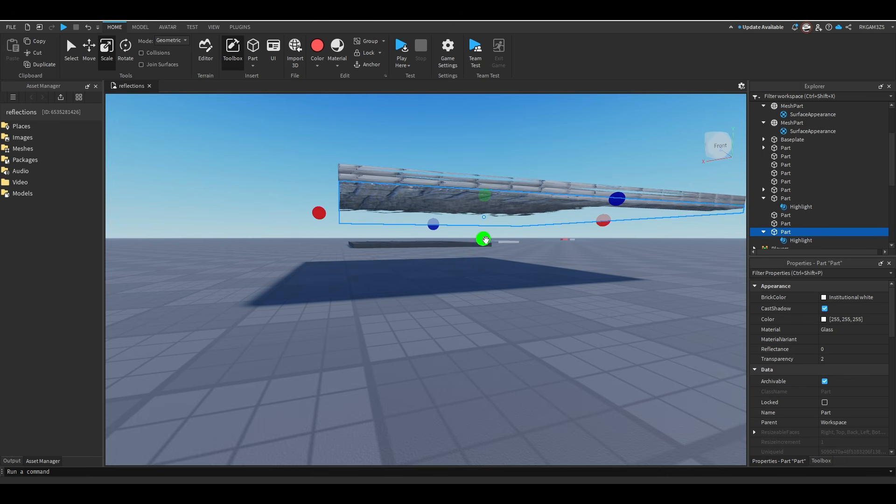
Reduce the thickness of the glass part by about 0.427 from its underside.
{"action": "scroll", "coordinate": [509, 249], "scroll_direction": "up", "scroll_amount": 4}
{"action": "scroll", "coordinate": [510, 250], "scroll_direction": "down", "scroll_amount": 1}
{"action": "left_click_drag", "start_coordinate": [548, 252], "coordinate": [546, 246]}
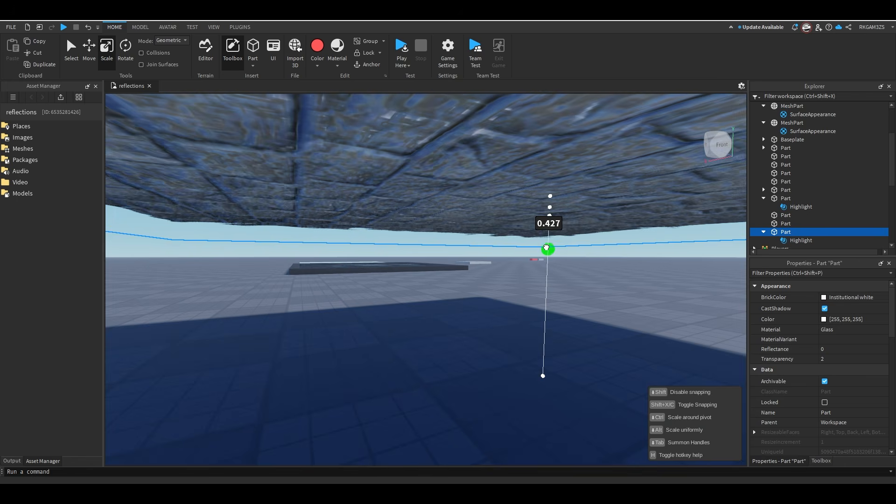
{"action": "right_click_drag", "start_coordinate": [546, 245], "coordinate": [542, 291]}
{"action": "key", "text": "q"}
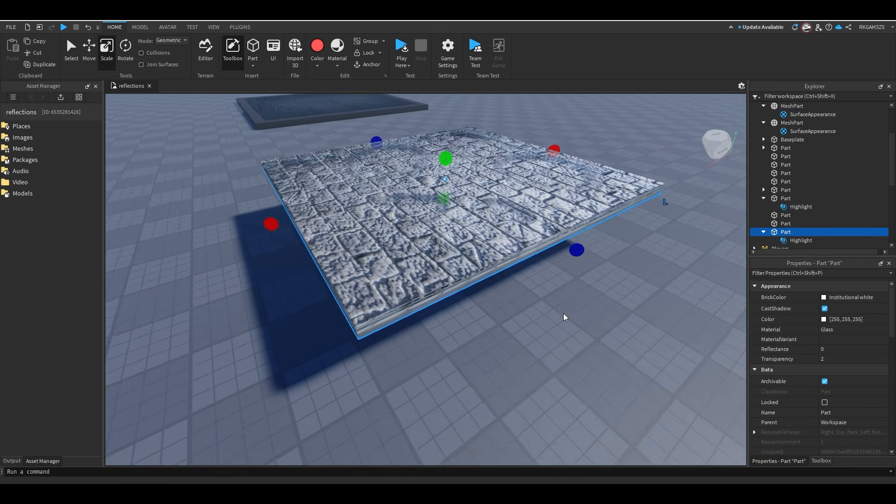
{"action": "left_click", "coordinate": [567, 317]}
Duplicate the lower solid stone slab and place the copy beneath the existing stack.
{"action": "right_click_drag", "start_coordinate": [570, 318], "coordinate": [510, 246]}
{"action": "right_click_drag", "start_coordinate": [443, 189], "coordinate": [444, 198]}
{"action": "key", "text": "q"}
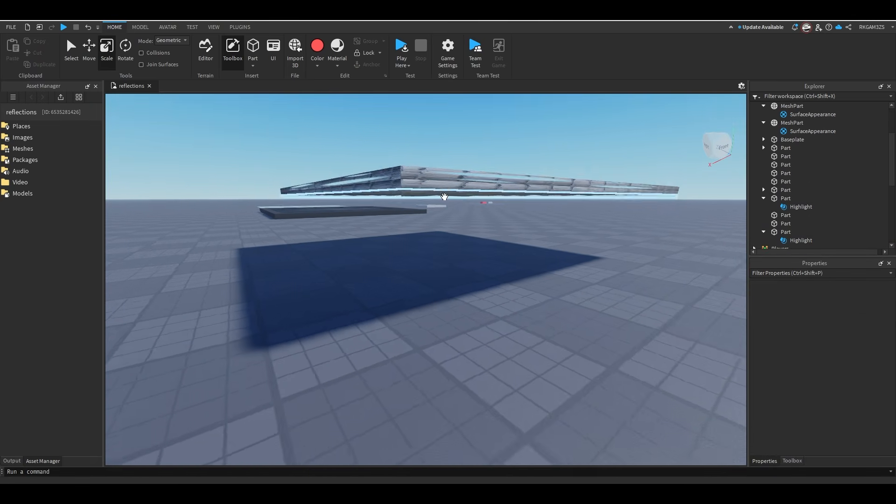
{"action": "key", "text": "w"}
{"action": "left_click", "coordinate": [430, 161]}
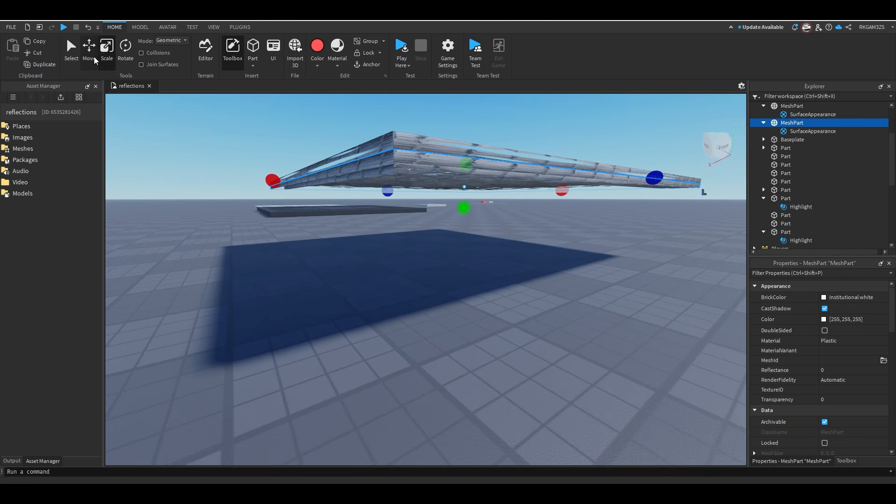
{"action": "left_click_drag", "start_coordinate": [467, 145], "coordinate": [469, 175]}
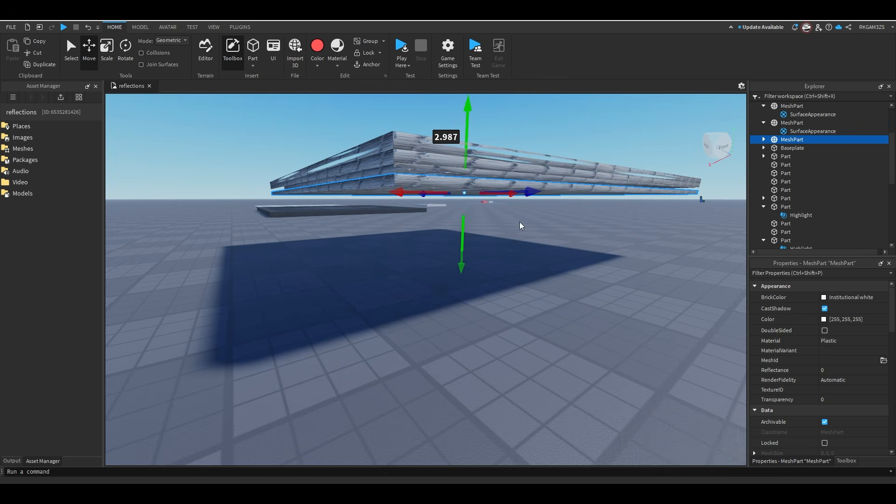
Try to slide the middle stone slab sideways by about 12.949, and undo the move.
{"action": "key", "text": "e"}
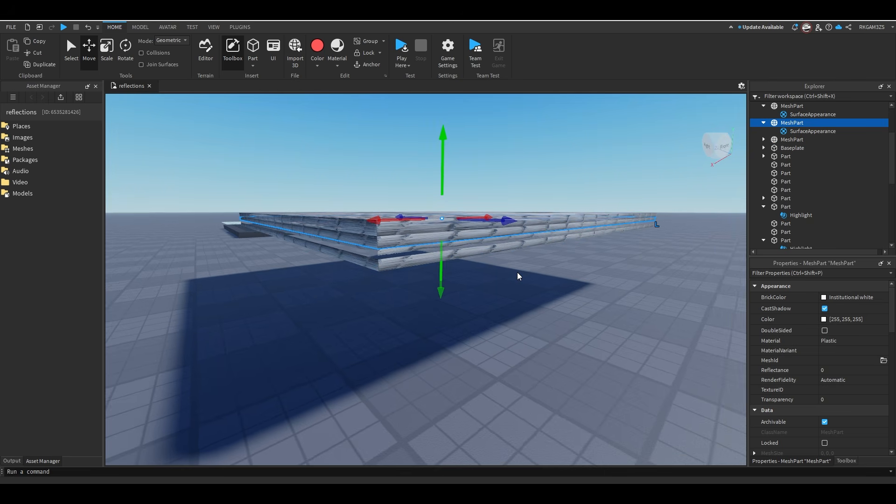
{"action": "key", "text": "e"}
{"action": "key", "text": "w"}
{"action": "right_click_drag", "start_coordinate": [518, 276], "coordinate": [592, 305]}
{"action": "key", "text": "s"}
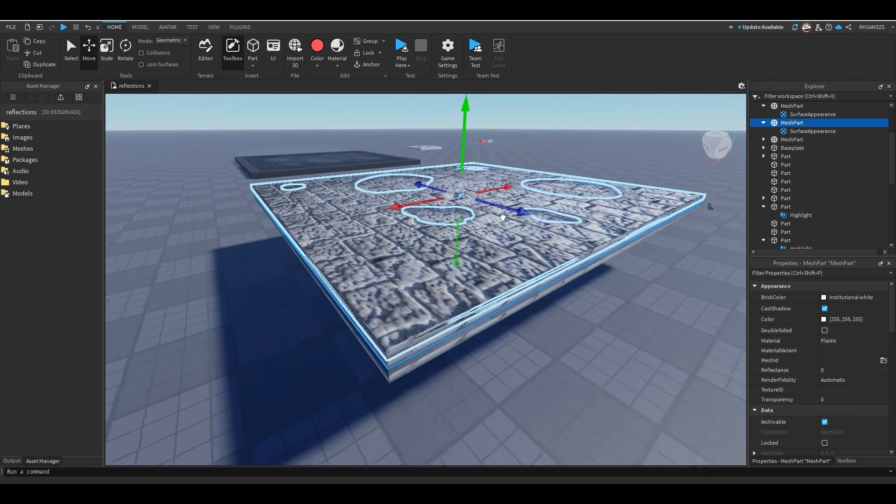
{"action": "left_click_drag", "start_coordinate": [525, 214], "coordinate": [672, 262]}
{"action": "right_click_drag", "start_coordinate": [672, 262], "coordinate": [444, 223]}
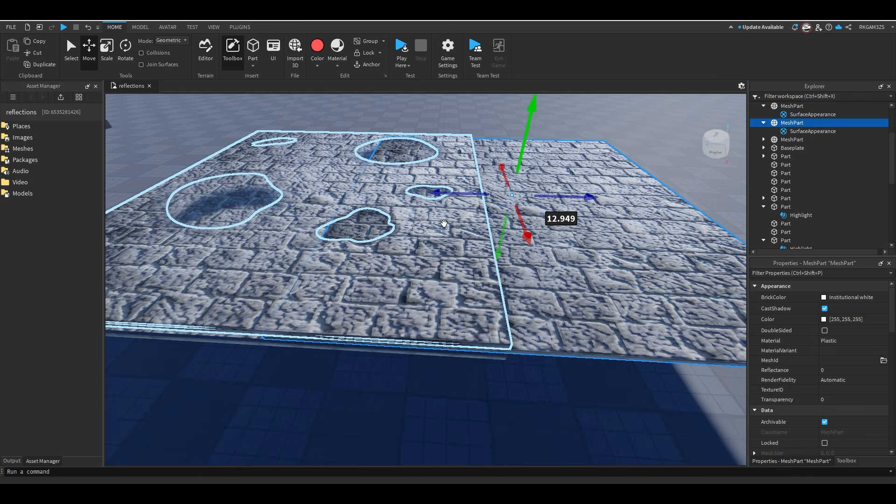
{"action": "key", "text": "ctrl+z"}
Set the middle stone slab's transparency to 0.55.
{"action": "right_click_drag", "start_coordinate": [388, 211], "coordinate": [538, 232]}
{"action": "key", "text": "a"}
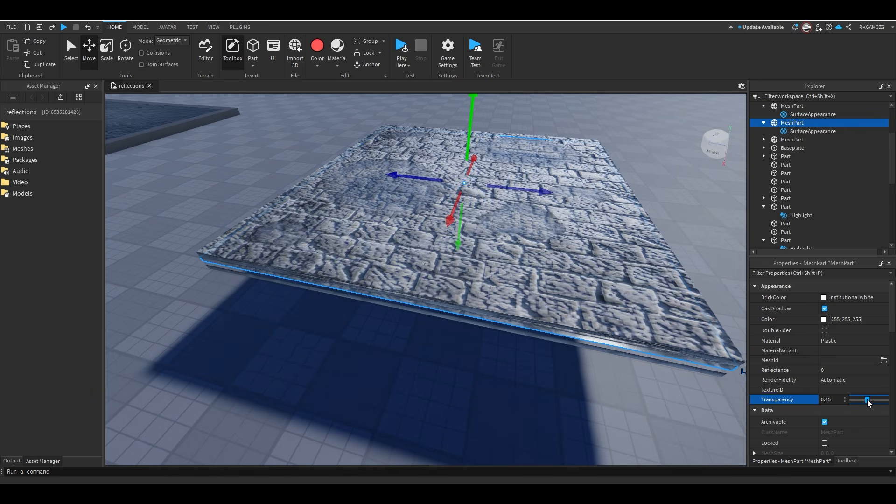
{"action": "left_click", "coordinate": [676, 188]}
{"action": "key", "text": "e"}
{"action": "right_click_drag", "start_coordinate": [676, 188], "coordinate": [675, 186]}
{"action": "key", "text": "q"}
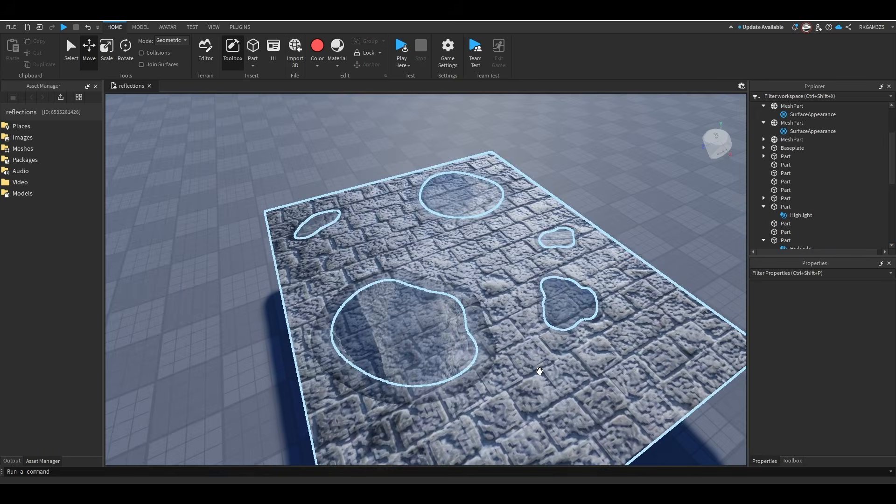
{"action": "scroll", "coordinate": [541, 366], "scroll_direction": "down", "scroll_amount": 3}
{"action": "right_click_drag", "start_coordinate": [542, 362], "coordinate": [571, 265]}
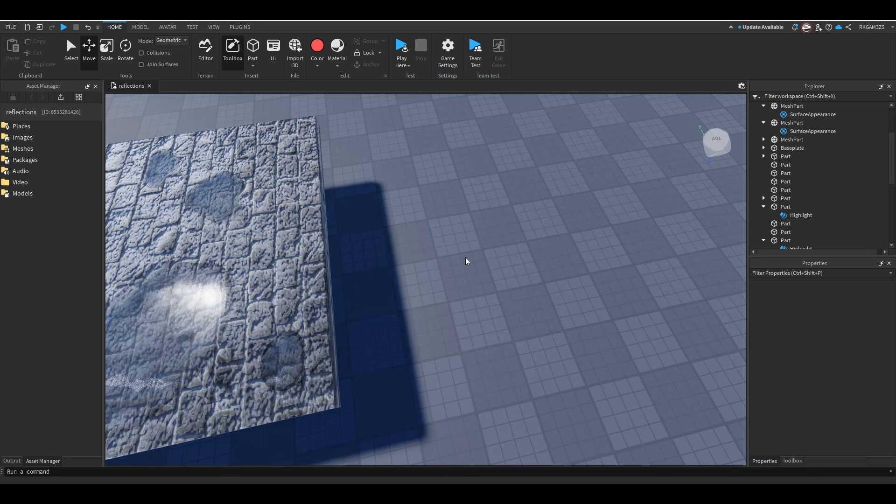
Try deleting the lowest stone slab of the stack, and undo the deletion.
{"action": "right_click_drag", "start_coordinate": [467, 260], "coordinate": [464, 260]}
{"action": "key", "text": "Delete"}
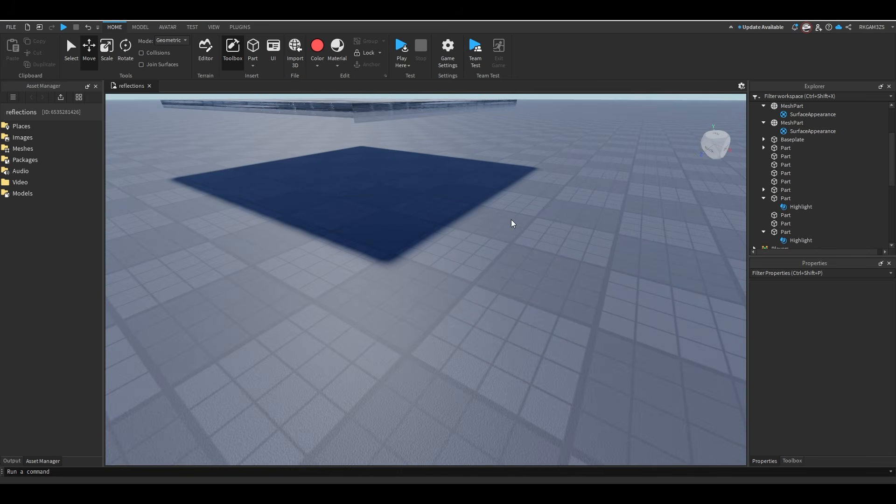
{"action": "right_click_drag", "start_coordinate": [512, 224], "coordinate": [612, 282]}
{"action": "key", "text": "ctrl+z"}
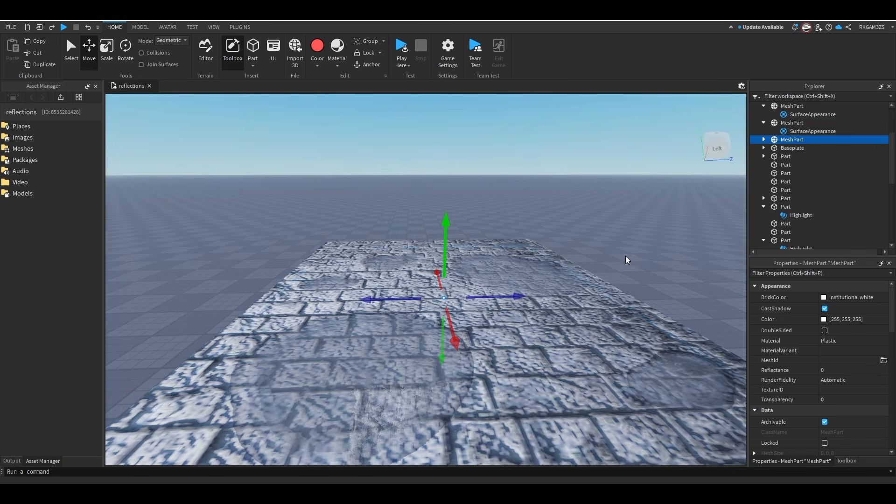
Try deleting the semi-transparent middle stone slab, and undo the deletion.
{"action": "key", "text": "f"}
{"action": "left_click", "coordinate": [624, 264]}
{"action": "scroll", "coordinate": [471, 273], "scroll_direction": "up", "scroll_amount": 4}
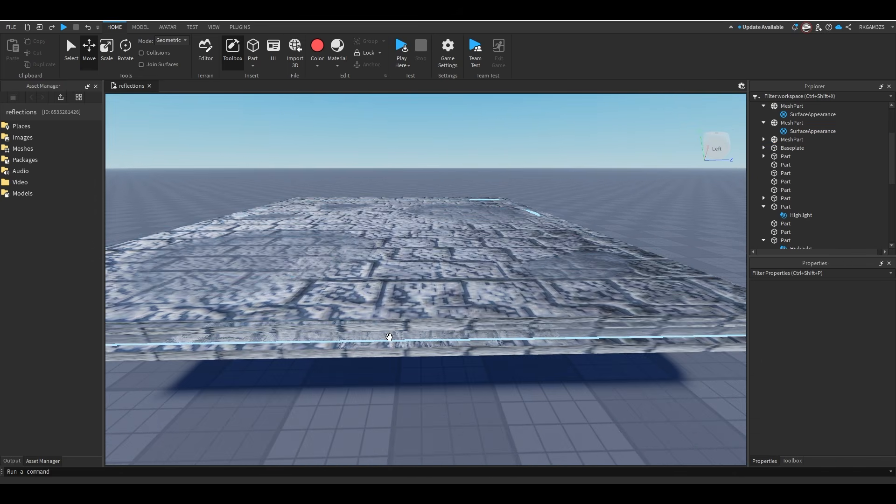
{"action": "left_click", "coordinate": [477, 274]}
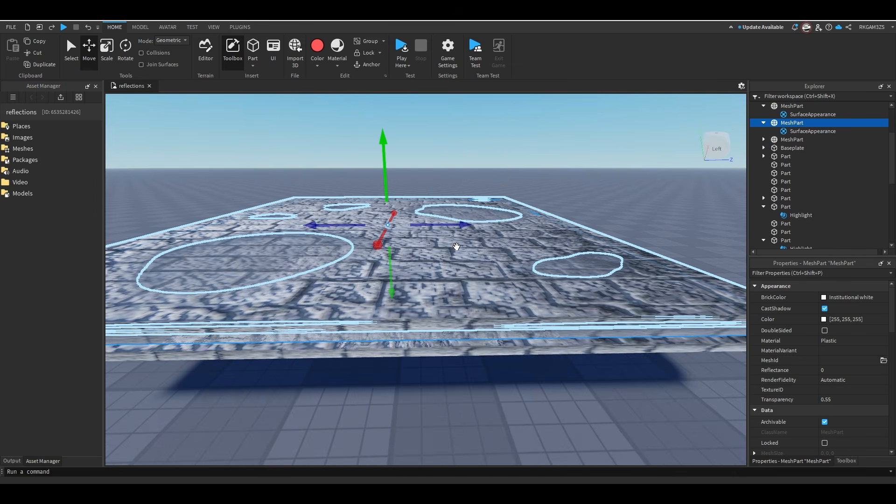
{"action": "key", "text": "Delete"}
{"action": "right_click_drag", "start_coordinate": [456, 246], "coordinate": [481, 160]}
{"action": "scroll", "coordinate": [481, 159], "scroll_direction": "down", "scroll_amount": 2}
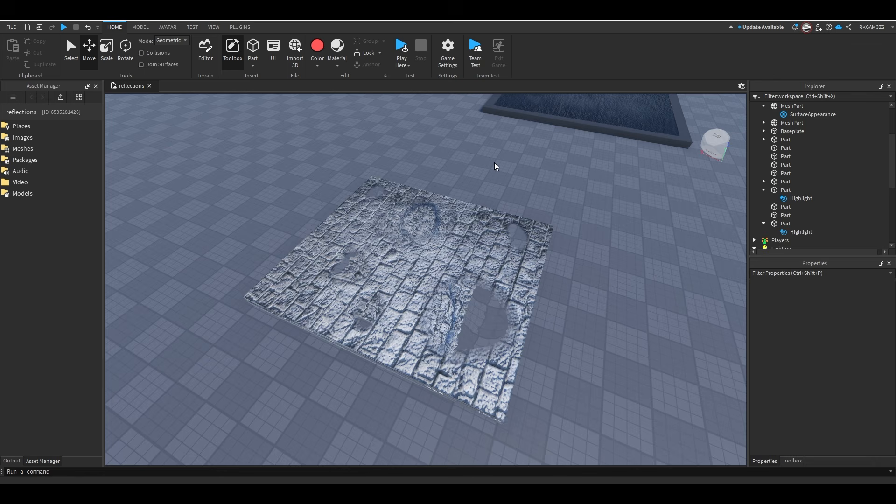
{"action": "key", "text": "ctrl+z"}
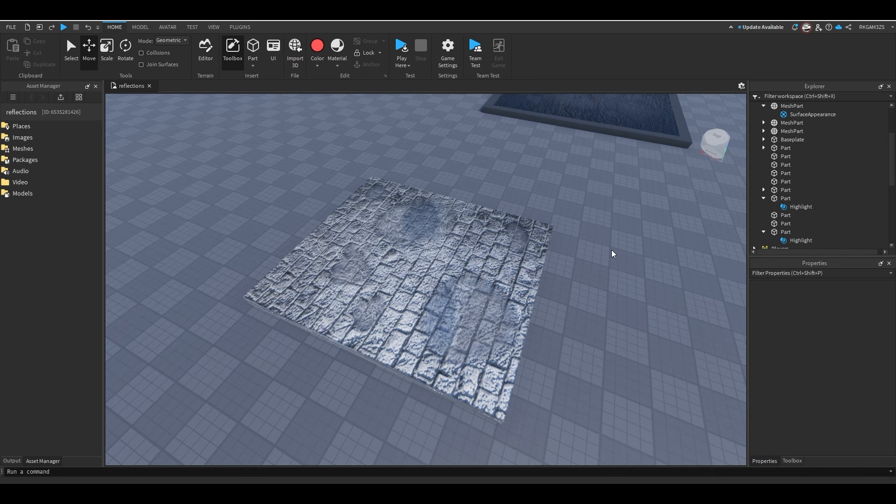
Select all three stone slabs and the glass part together and lower the whole stack onto the baseplate.
{"action": "right_click_drag", "start_coordinate": [616, 240], "coordinate": [619, 240]}
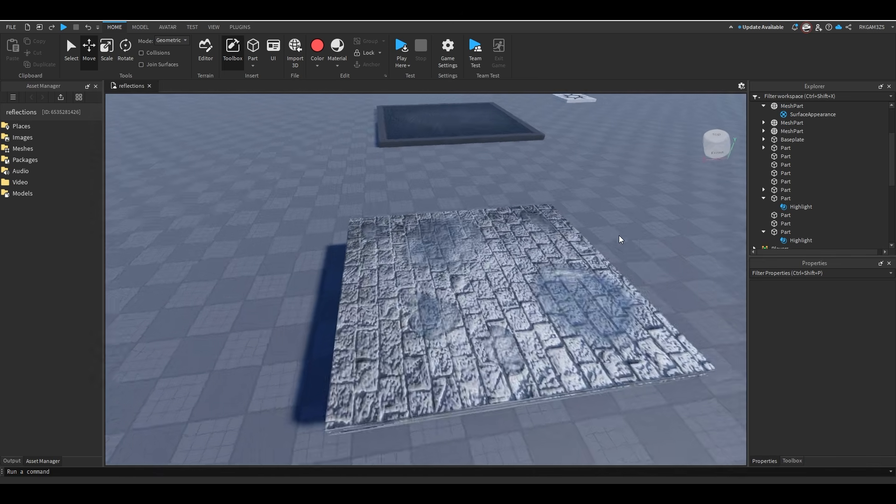
{"action": "scroll", "coordinate": [618, 240], "scroll_direction": "down", "scroll_amount": 3}
{"action": "left_click_drag", "start_coordinate": [595, 228], "coordinate": [251, 413]}
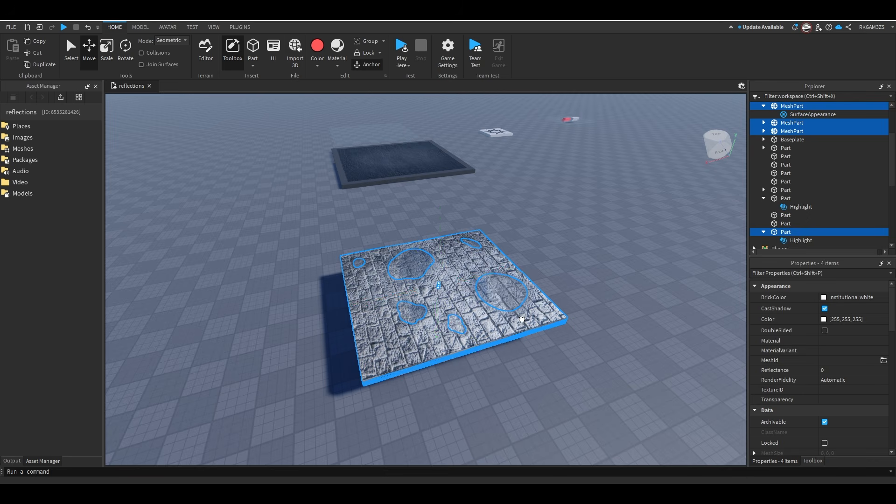
{"action": "left_click_drag", "start_coordinate": [522, 320], "coordinate": [542, 308]}
{"action": "left_click", "coordinate": [581, 345]}
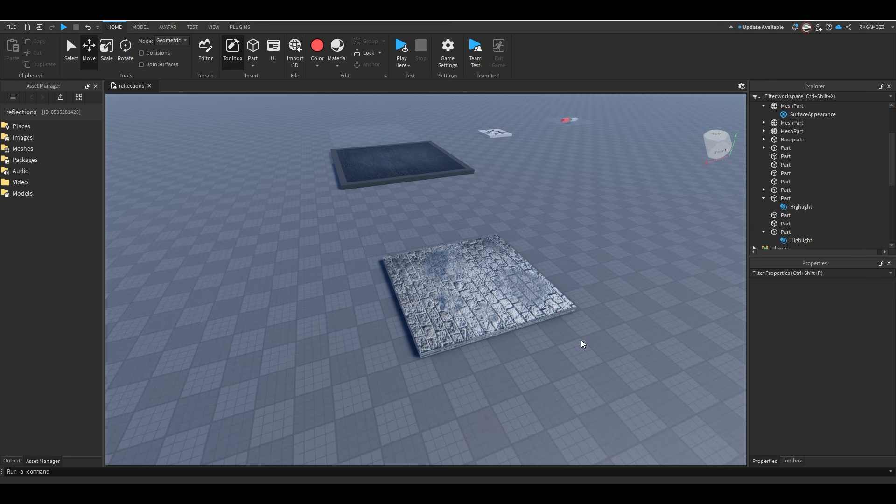
Inspect the stack's layers edge-on and from above, and run a playtest on the stack to examine the puddle reflections.
{"action": "scroll", "coordinate": [582, 343], "scroll_direction": "up", "scroll_amount": 10}
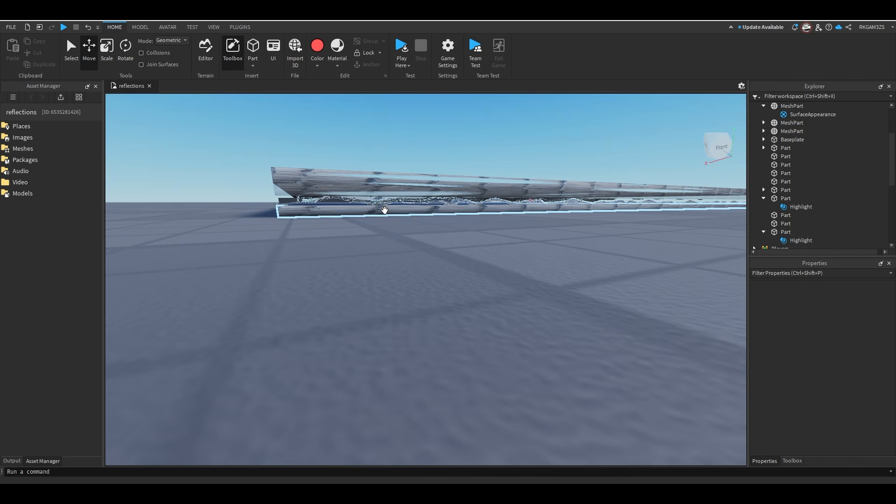
{"action": "key", "text": "e"}
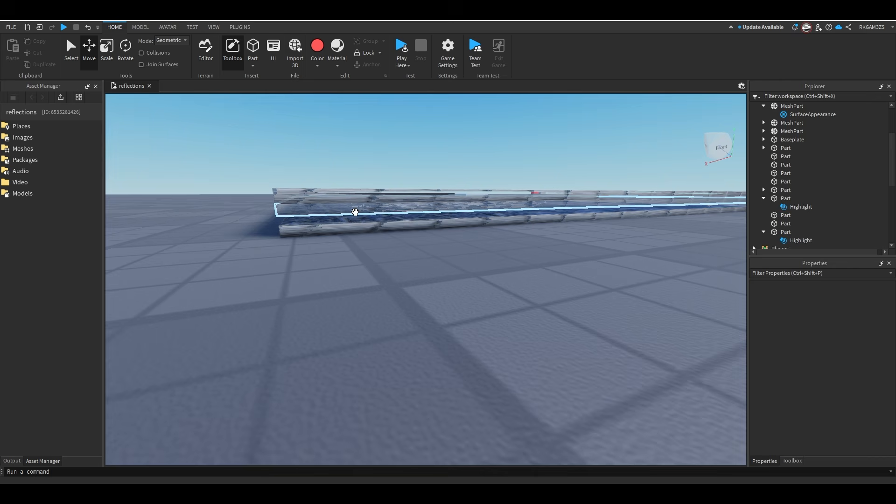
{"action": "left_click", "coordinate": [355, 212]}
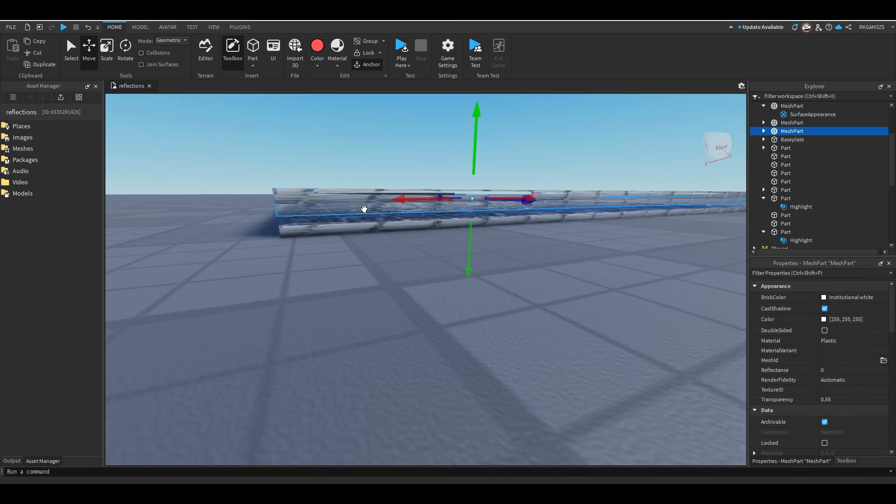
{"action": "right_click_drag", "start_coordinate": [483, 292], "coordinate": [615, 242]}
{"action": "left_click", "coordinate": [558, 348]}
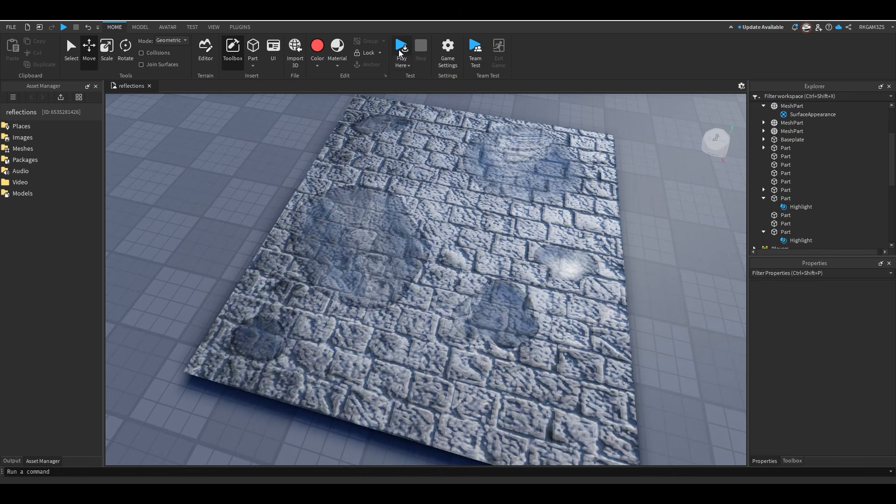
{"action": "left_click", "coordinate": [401, 49]}
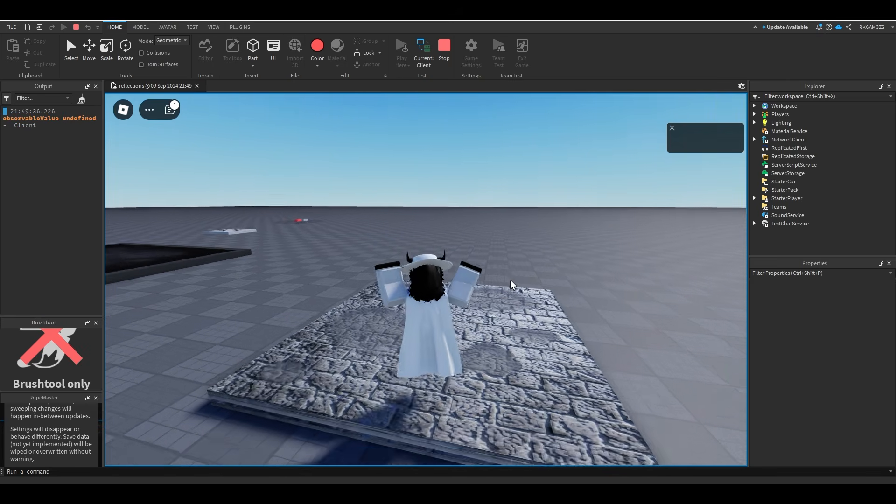
{"action": "right_click_drag", "start_coordinate": [510, 280], "coordinate": [510, 280]}
{"action": "right_click_drag", "start_coordinate": [419, 364], "coordinate": [418, 363]}
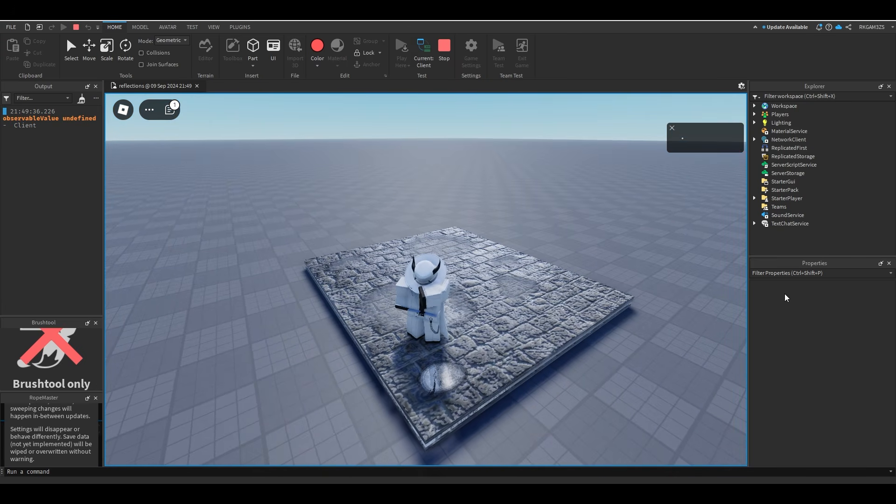
{"action": "left_click", "coordinate": [440, 45]}
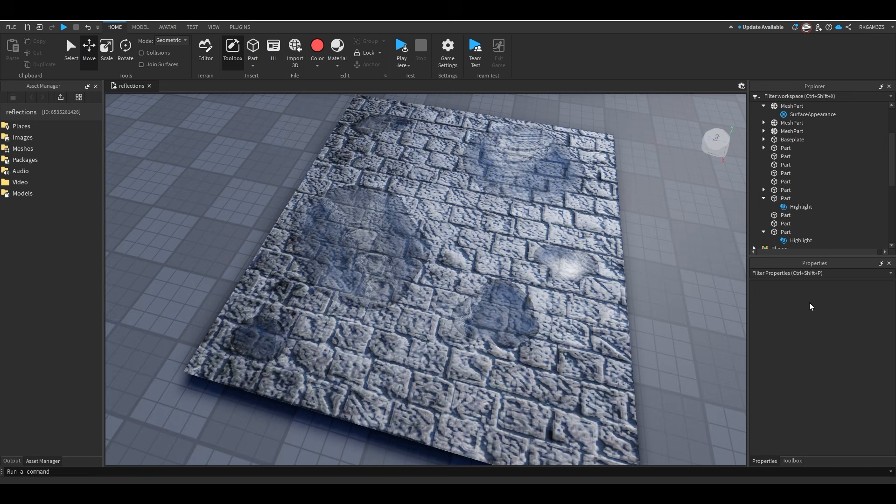
Search the model library for "buildings" and insert the New York City Corner building model.
{"action": "left_click", "coordinate": [793, 461]}
{"action": "left_click", "coordinate": [851, 295]}
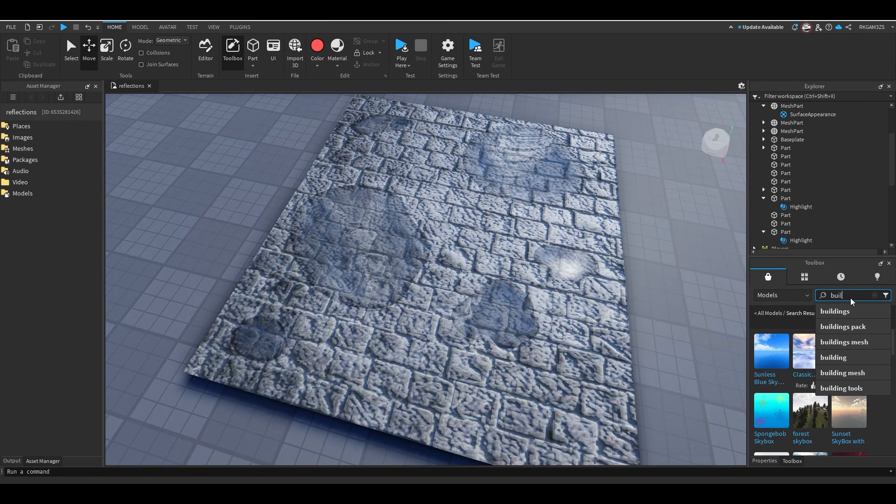
{"action": "type", "text": "buildings"}
{"action": "key", "text": "Return"}
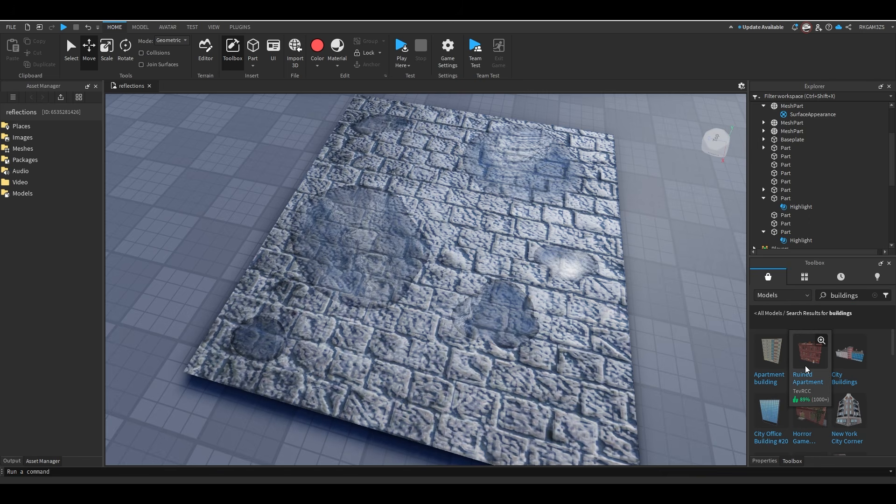
{"action": "left_click", "coordinate": [855, 415]}
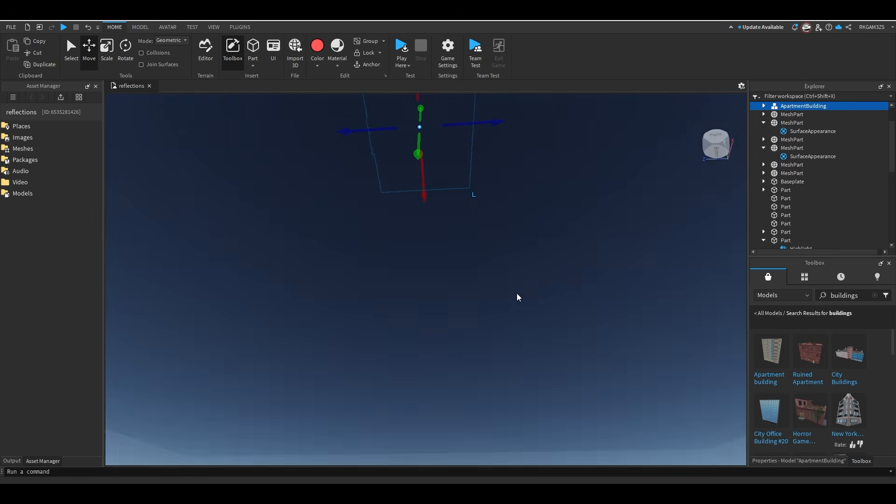
Position the apartment building beside the stone stack, finishing with a shift of -10.13 along its red axis.
{"action": "right_click_drag", "start_coordinate": [517, 298], "coordinate": [468, 266]}
{"action": "scroll", "coordinate": [470, 273], "scroll_direction": "down", "scroll_amount": 4}
{"action": "left_click_drag", "start_coordinate": [498, 249], "coordinate": [478, 244]}
{"action": "scroll", "coordinate": [449, 204], "scroll_direction": "up", "scroll_amount": 3}
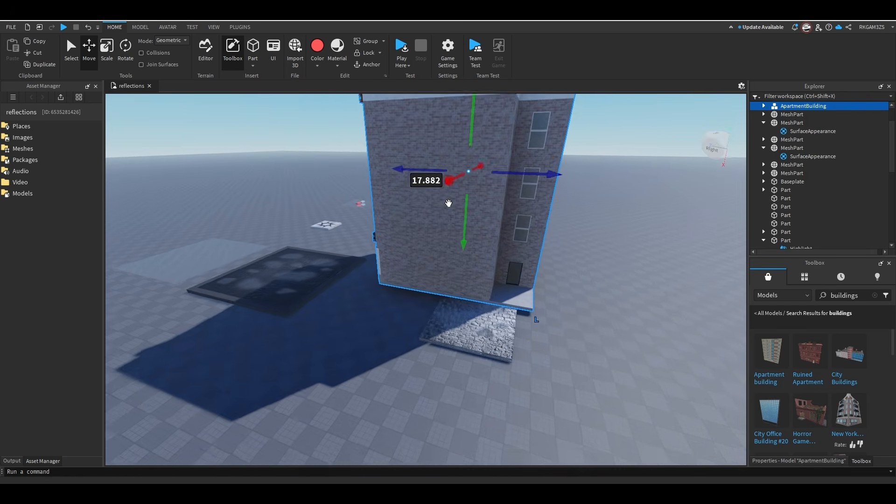
{"action": "left_click_drag", "start_coordinate": [457, 188], "coordinate": [466, 182]}
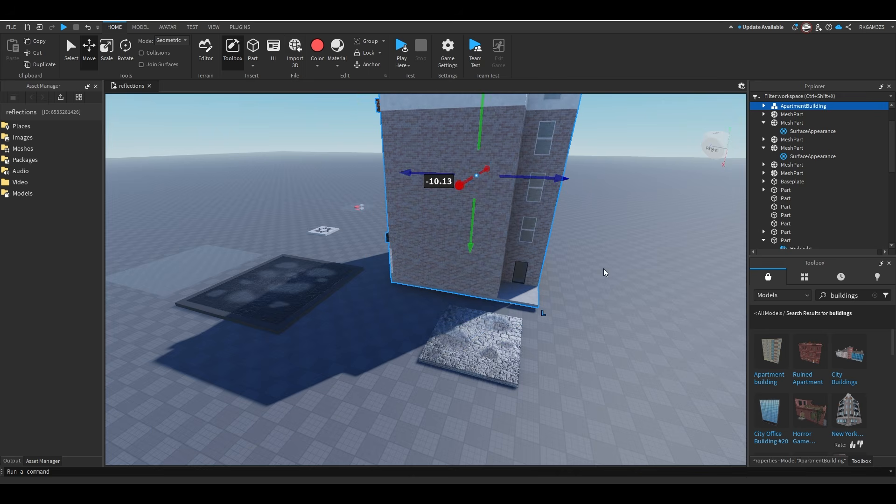
Set the middle stone slab's transparency to 0.85.
{"action": "key", "text": "w"}
{"action": "right_click_drag", "start_coordinate": [603, 268], "coordinate": [587, 350]}
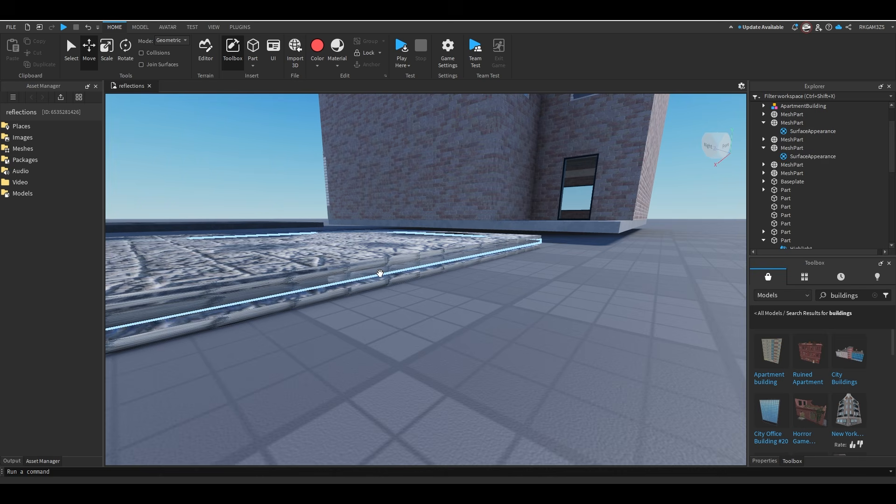
{"action": "left_click", "coordinate": [797, 460]}
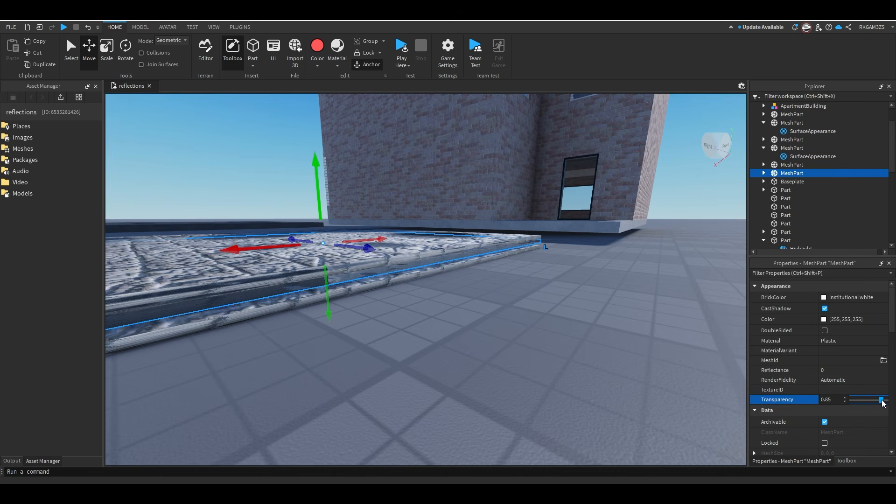
{"action": "left_click", "coordinate": [584, 353]}
{"action": "right_click_drag", "start_coordinate": [584, 353], "coordinate": [578, 354]}
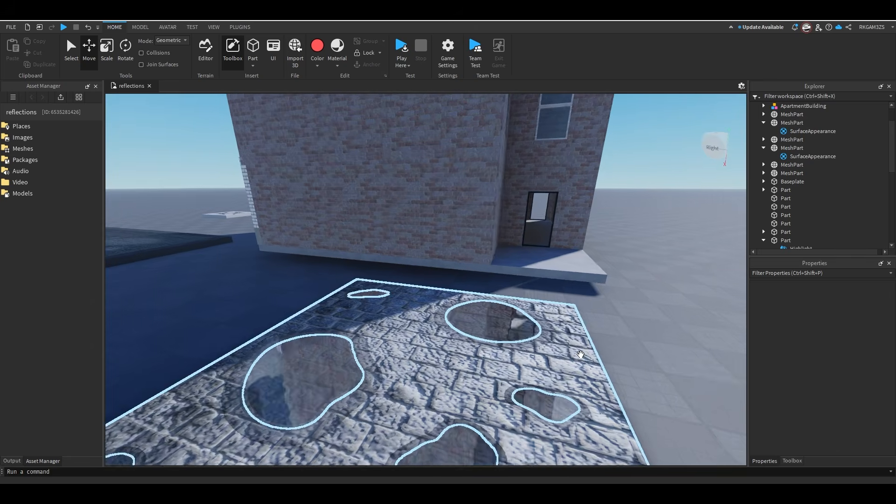
Slide the apartment building along its blue axis to a Z position of about -139.67.
{"action": "scroll", "coordinate": [401, 170], "scroll_direction": "down", "scroll_amount": 3}
{"action": "left_click", "coordinate": [472, 218]}
{"action": "right_click_drag", "start_coordinate": [472, 218], "coordinate": [472, 217]}
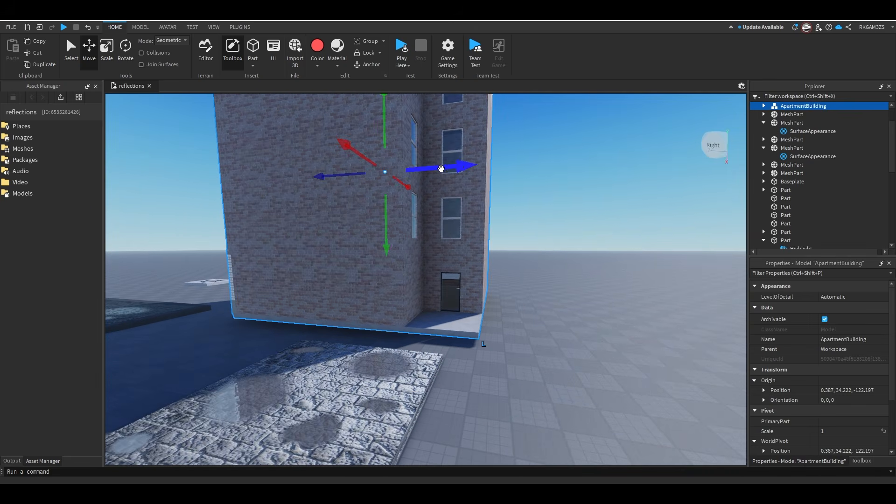
{"action": "left_click_drag", "start_coordinate": [438, 171], "coordinate": [557, 155]}
{"action": "left_click", "coordinate": [620, 263]}
{"action": "right_click_drag", "start_coordinate": [620, 262], "coordinate": [622, 264]}
{"action": "key", "text": "s"}
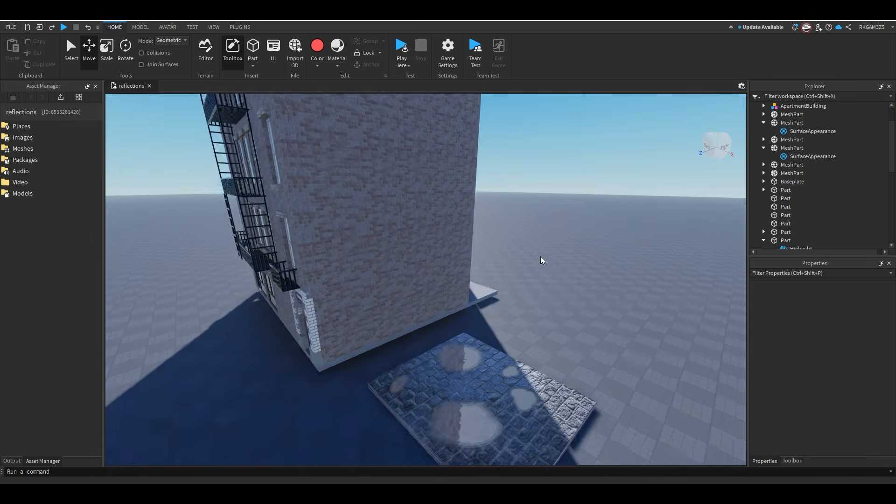
Duplicate the apartment building and move the copy by 37.445 along the red axis and -31.2 along the blue axis.
{"action": "left_click", "coordinate": [470, 220]}
{"action": "key", "text": "ctrl+d"}
{"action": "left_click_drag", "start_coordinate": [423, 212], "coordinate": [537, 216]}
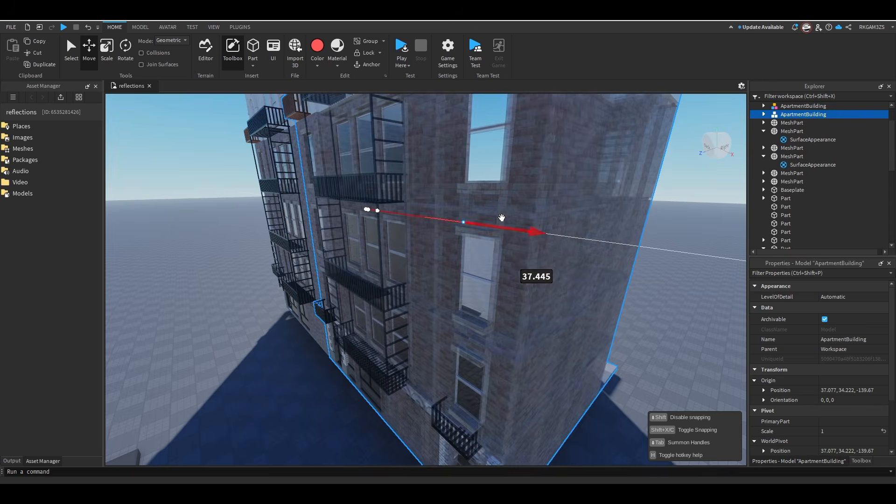
{"action": "left_click_drag", "start_coordinate": [411, 226], "coordinate": [486, 245]}
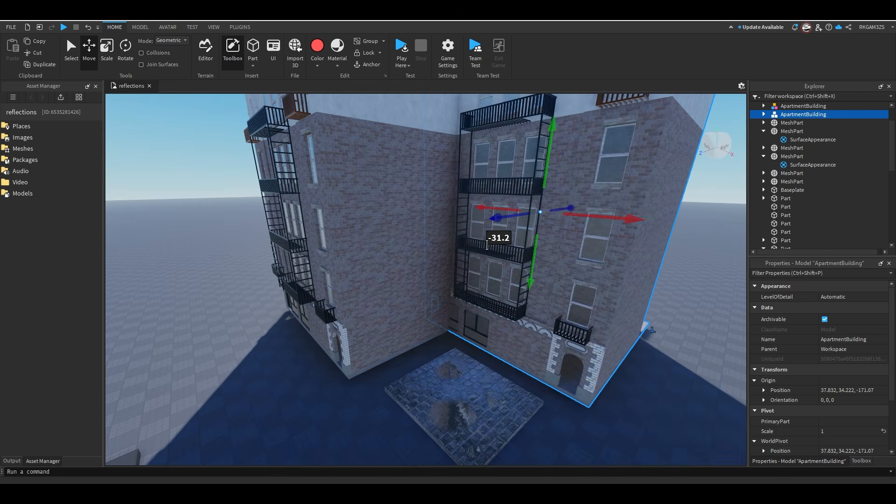
Delete the original apartment building, keeping the copy whose front facade faces the stone stack.
{"action": "key", "text": "Delete"}
{"action": "key", "text": "w"}
{"action": "right_click_drag", "start_coordinate": [292, 361], "coordinate": [291, 358]}
{"action": "key", "text": "d"}
{"action": "key", "text": "w"}
{"action": "key", "text": "e"}
{"action": "key", "text": "s"}
{"action": "key", "text": "q"}
{"action": "key", "text": "e"}
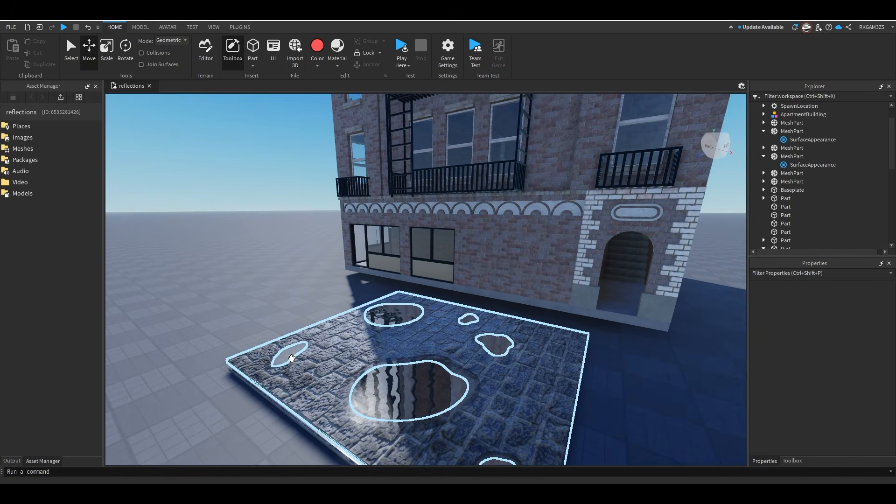
Playtest from beside the stack and walk the character across the stones to examine how the puddles reflect the building.
{"action": "left_click", "coordinate": [401, 45]}
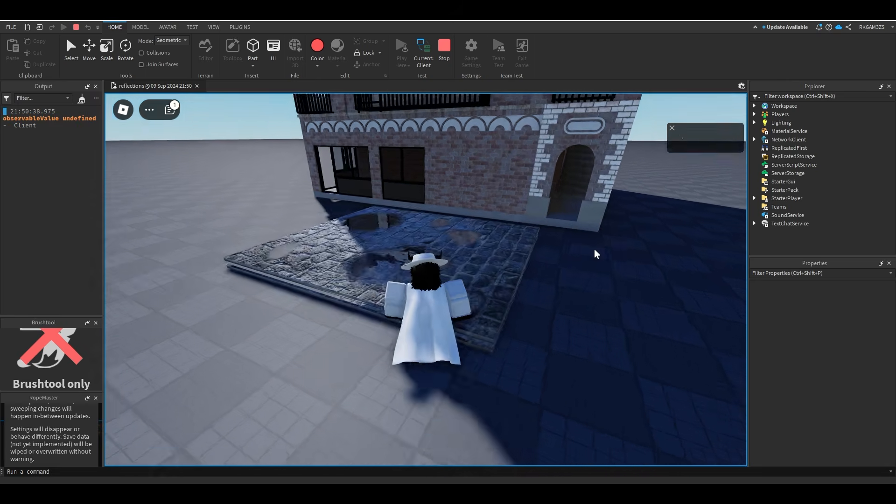
{"action": "key", "text": "w"}
{"action": "right_click_drag", "start_coordinate": [465, 163], "coordinate": [468, 163]}
{"action": "key", "text": "s"}
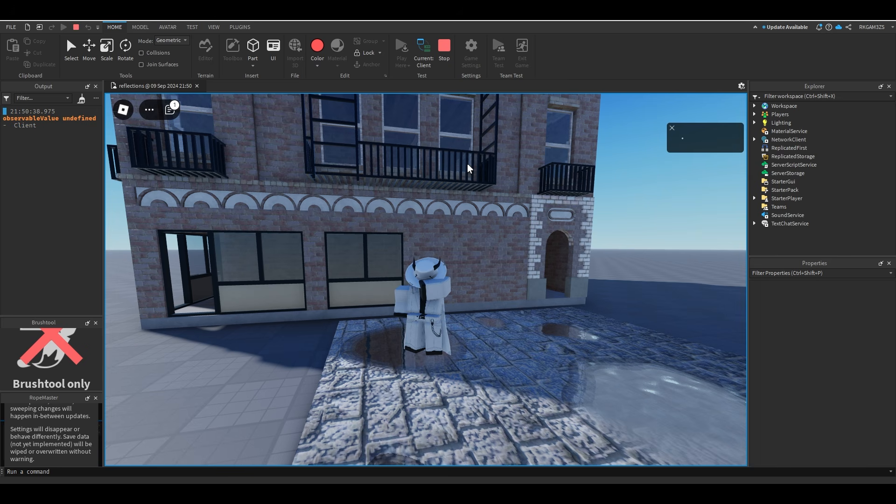
{"action": "key", "text": "s"}
{"action": "right_click_drag", "start_coordinate": [457, 182], "coordinate": [458, 183]}
{"action": "key", "text": "s"}
{"action": "key", "text": "s"}
{"action": "key", "text": "w"}
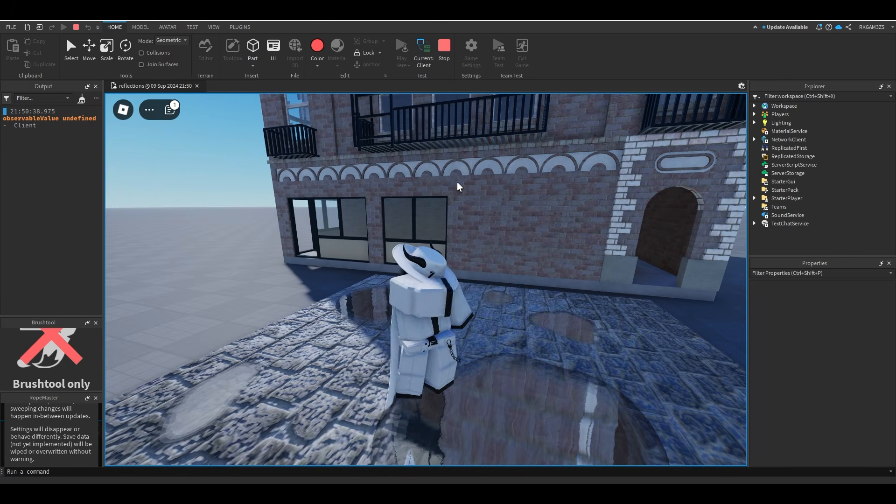